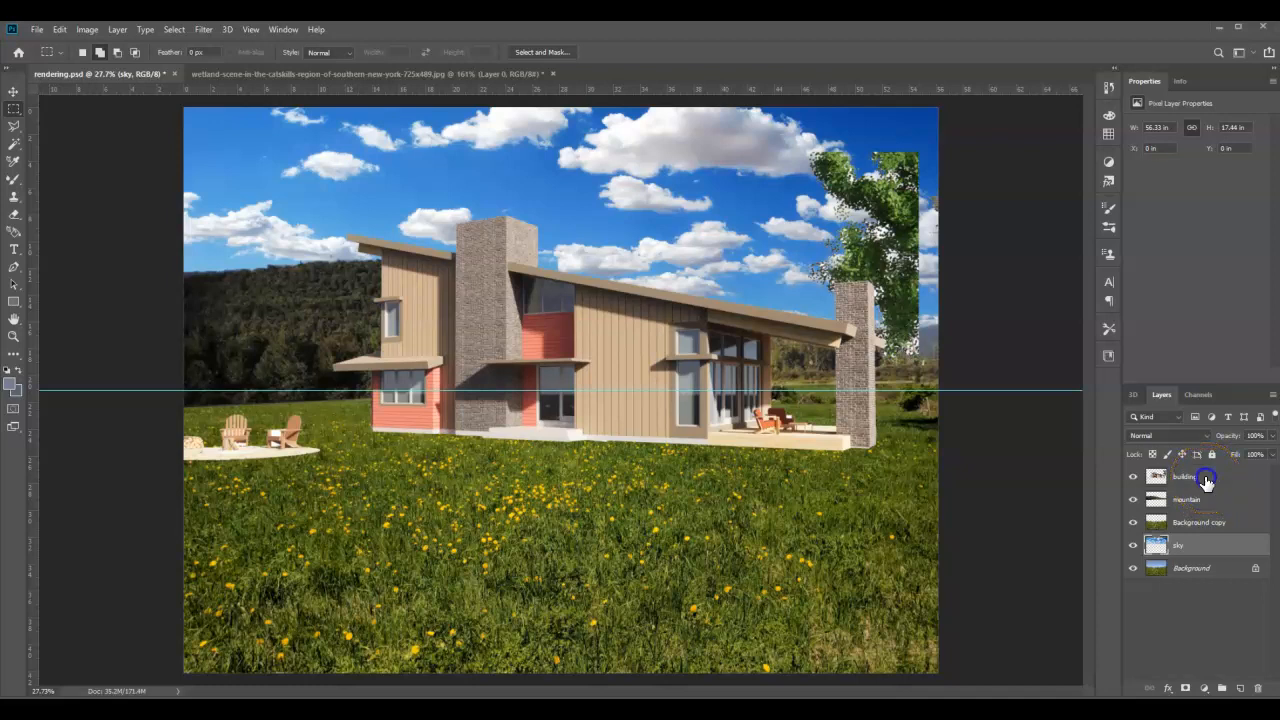
# - Create a new layer directly above the building layer and name it "grass"
pyautogui.click(1206, 482)
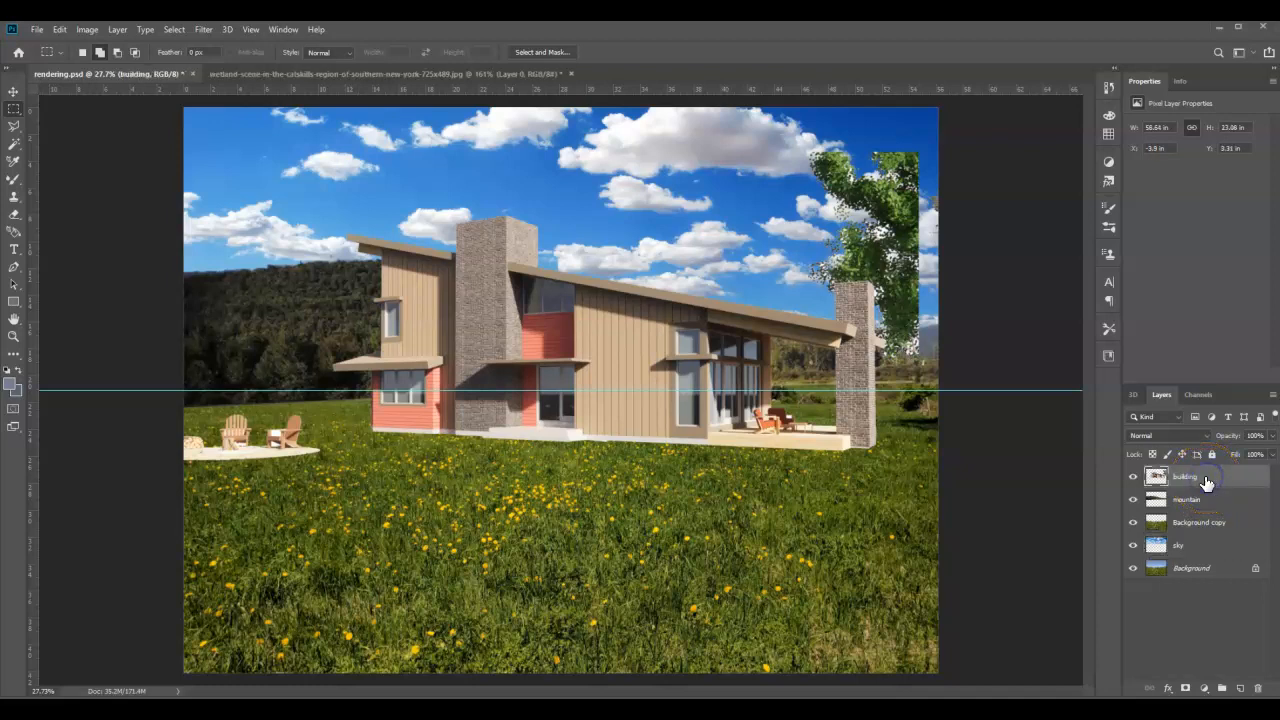
pyautogui.click(1240, 692)
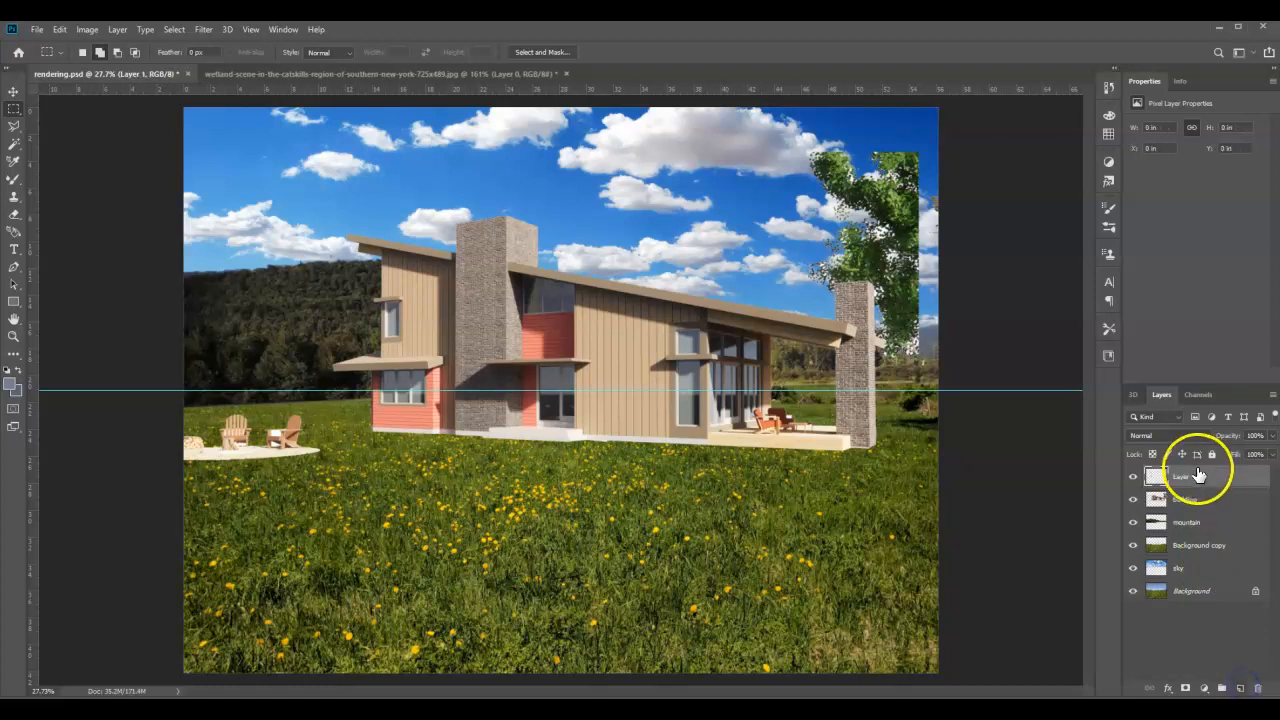
pyautogui.doubleClick(1186, 480)
pyautogui.write('grass')
pyautogui.press('Return')
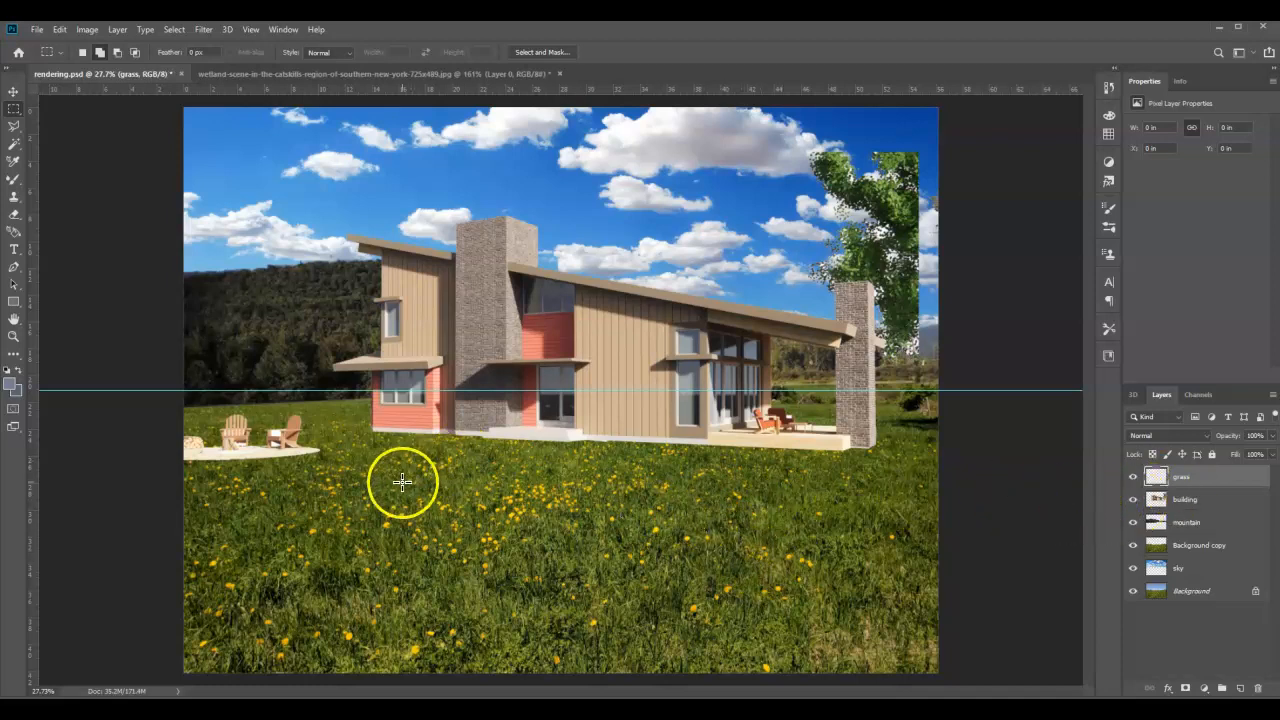
# - Activate the Clone Stamp tool and check its brush preset options for the Legacy Brushes set
pyautogui.click(13, 199)
pyautogui.click(14, 203)
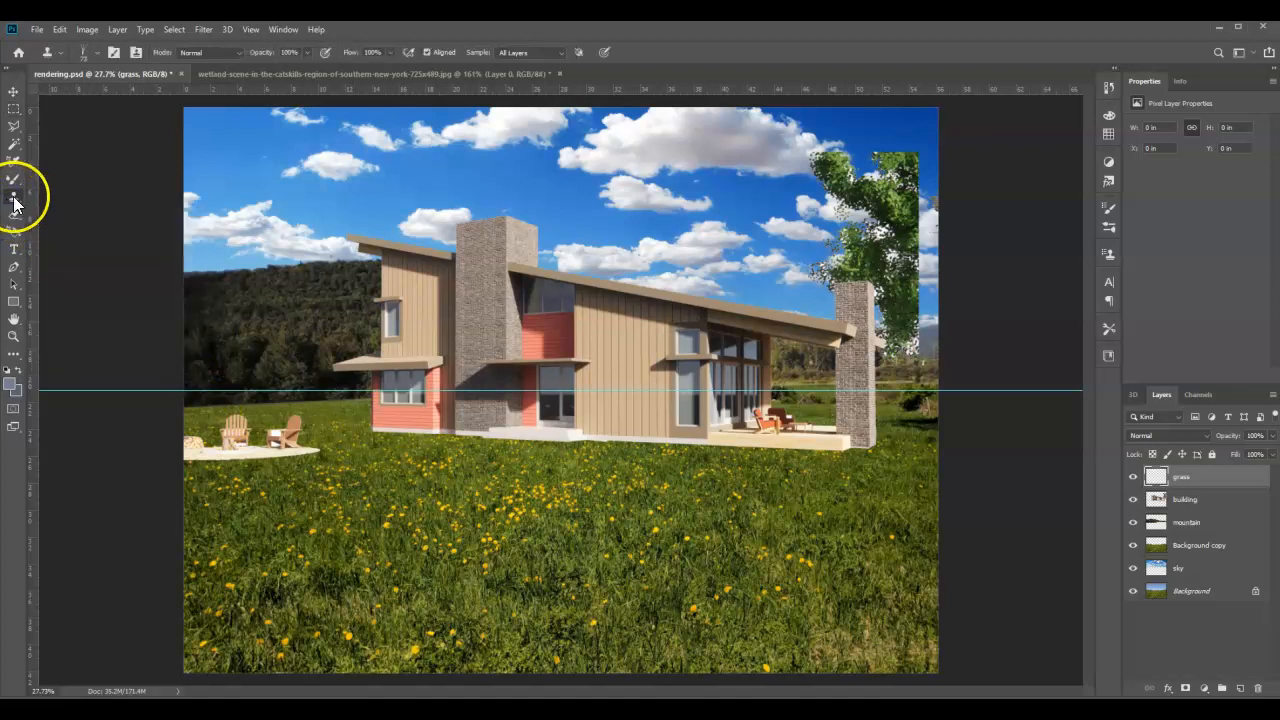
pyautogui.click(96, 53)
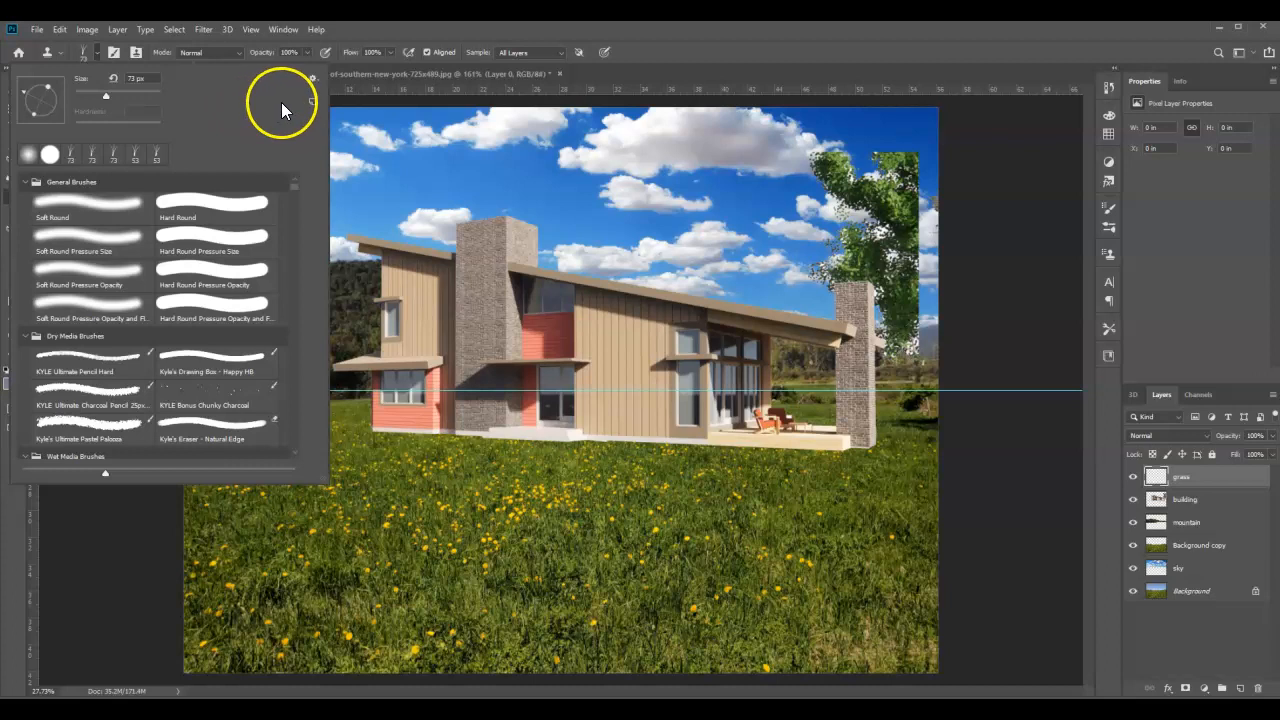
pyautogui.click(316, 78)
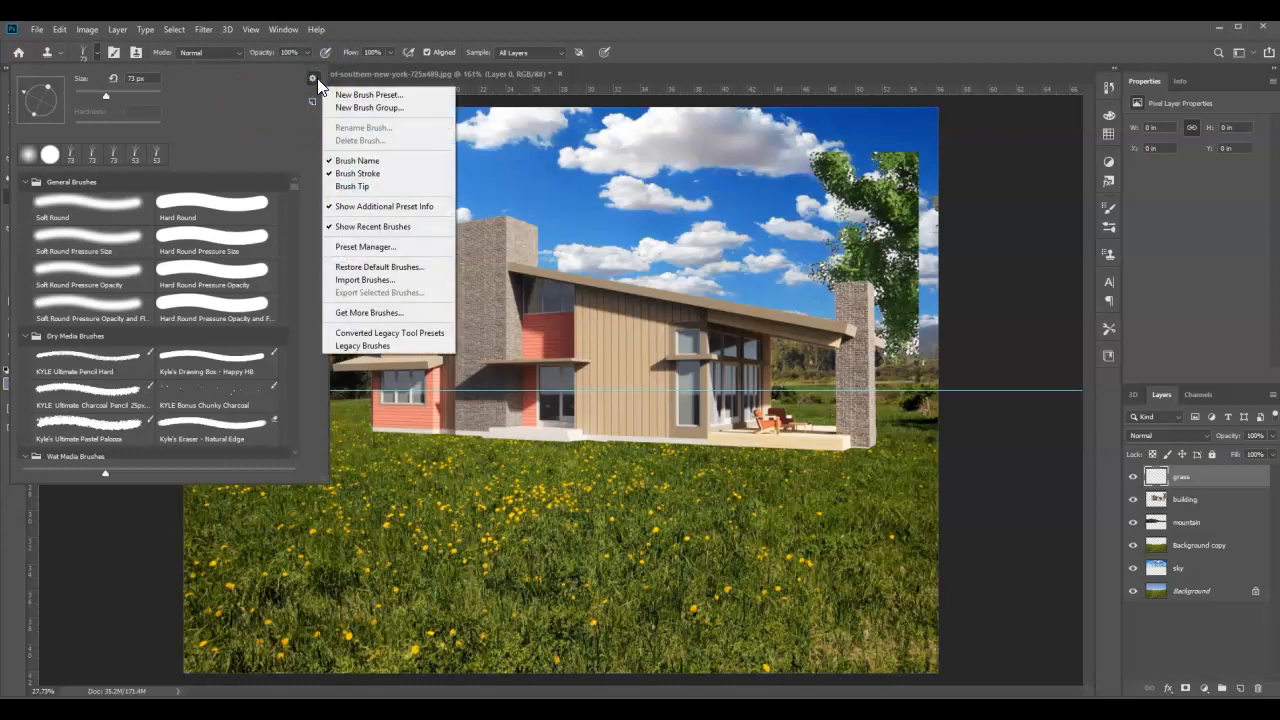
pyautogui.click(91, 55)
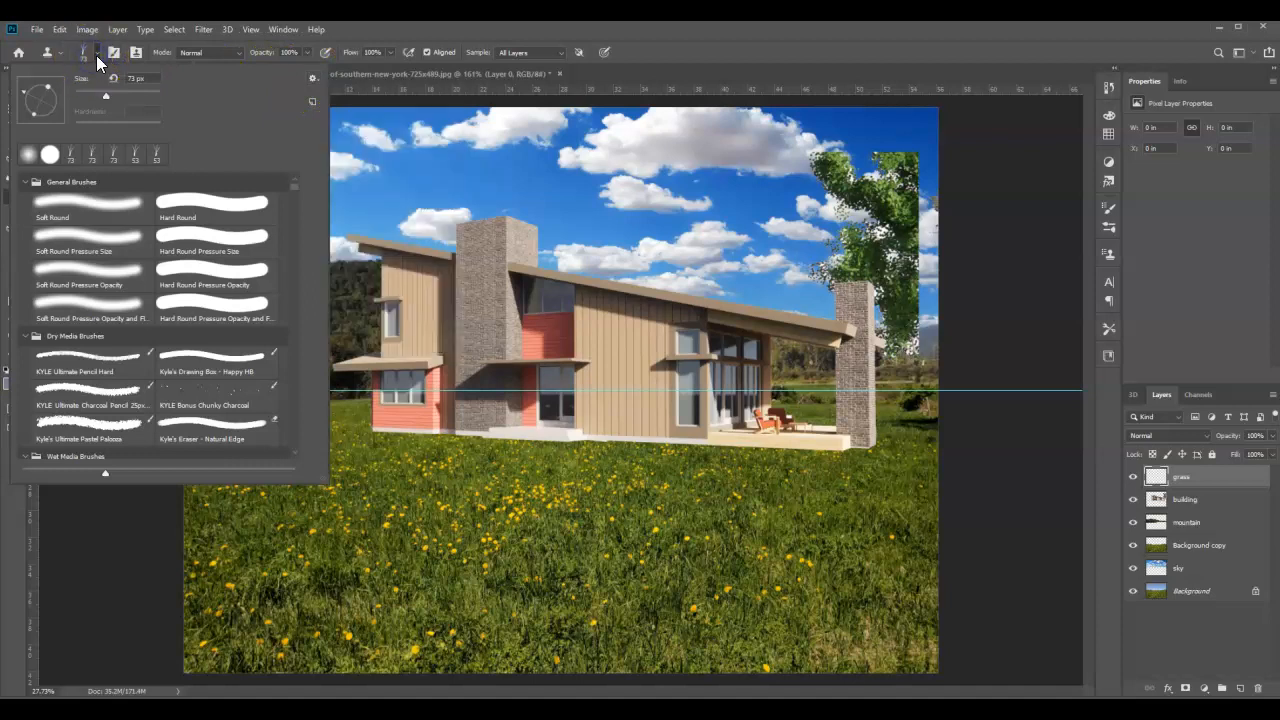
pyautogui.click(314, 78)
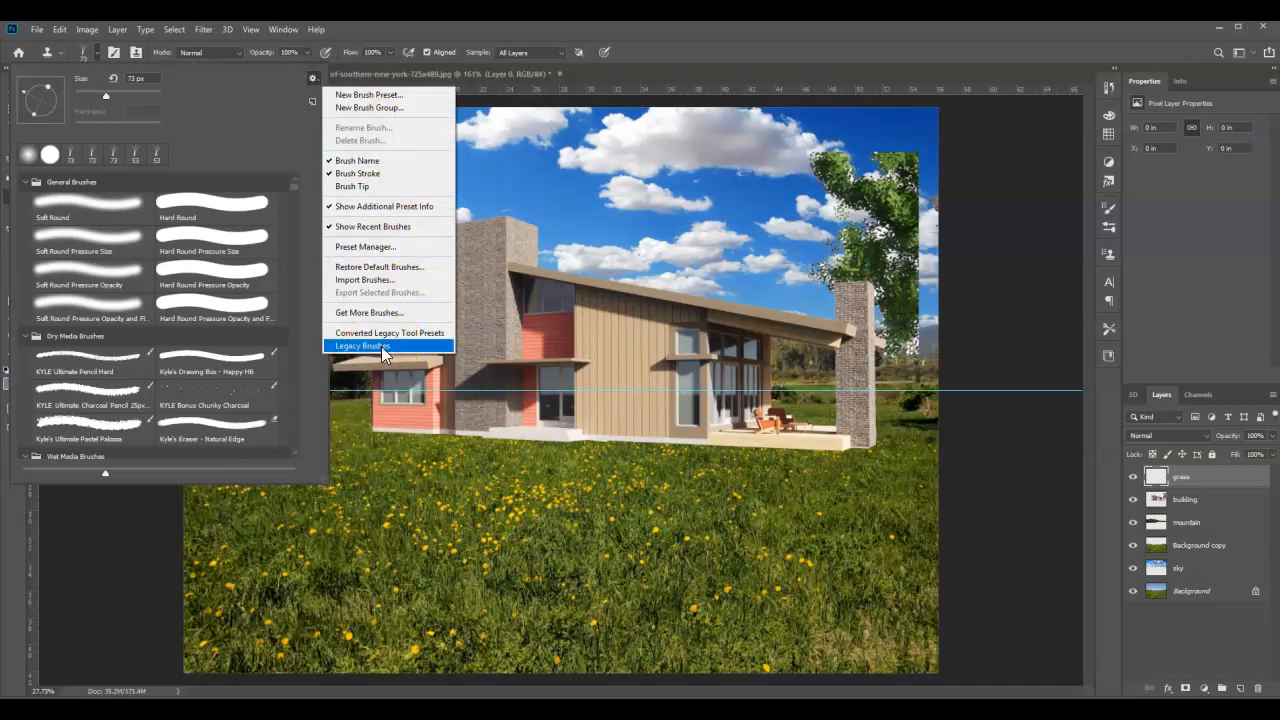
pyautogui.click(273, 147)
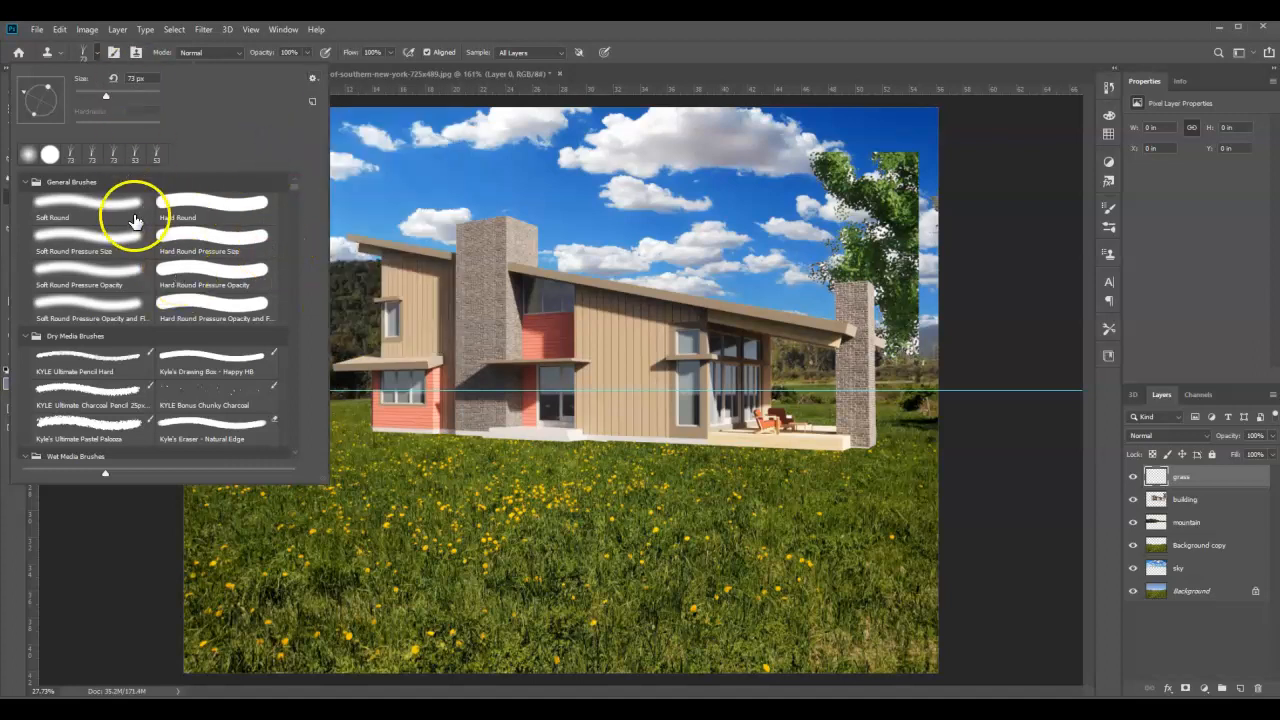
# - Choose the Grass brush from the Default Brushes of the Legacy Brushes set as the Clone Stamp tip
pyautogui.scroll(-2, 146, 343)
pyautogui.scroll(-5, 171, 251)
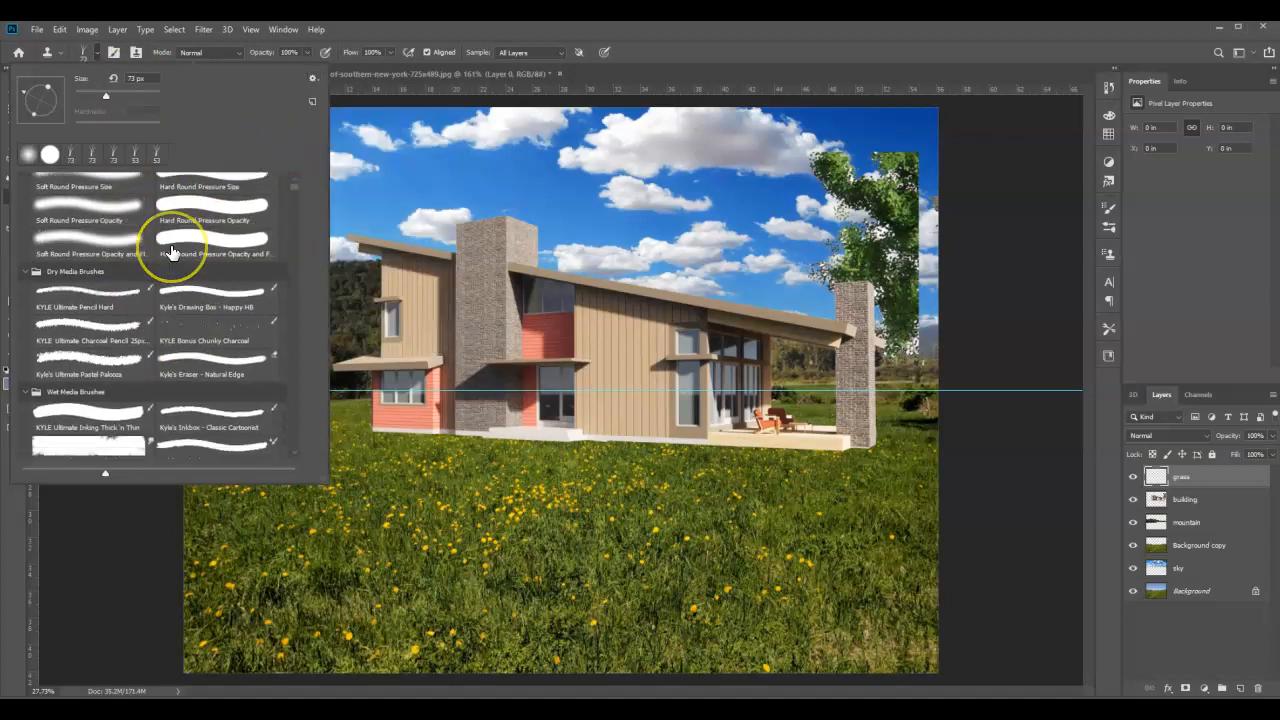
pyautogui.scroll(-6, 171, 251)
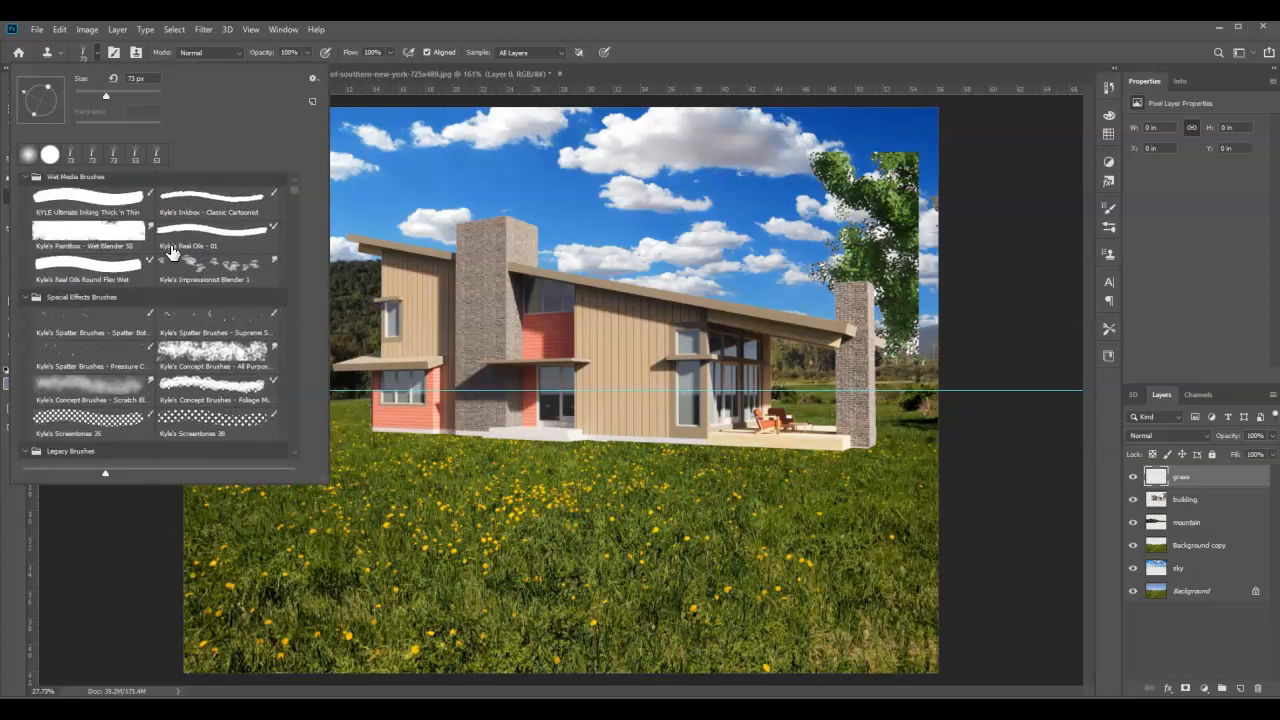
pyautogui.click(22, 364)
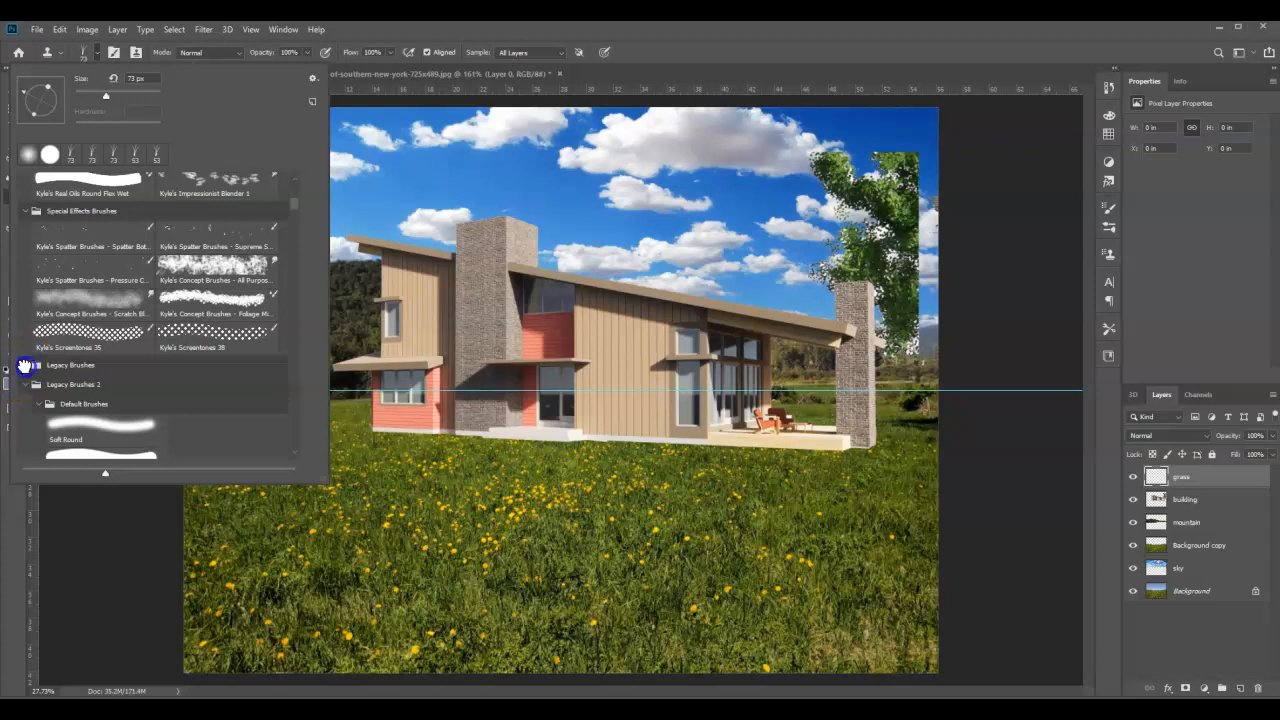
pyautogui.click(24, 366)
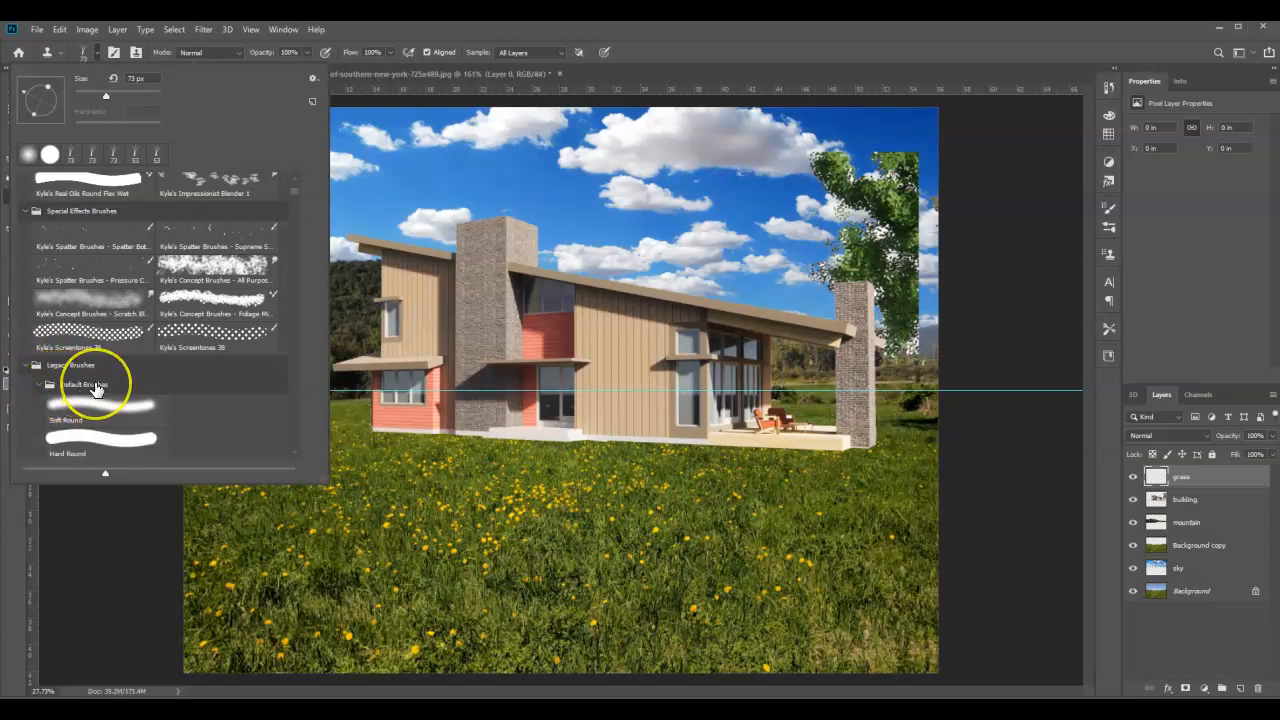
pyautogui.scroll(-10, 96, 388)
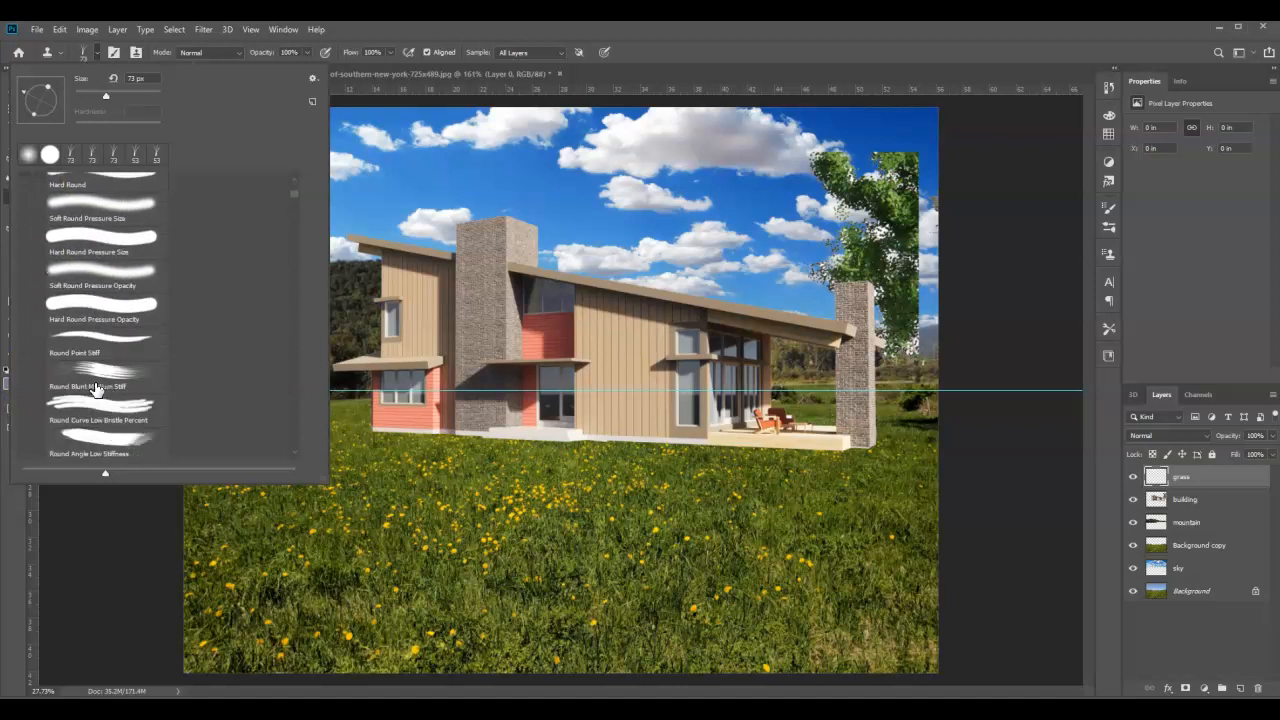
pyautogui.scroll(-10, 96, 388)
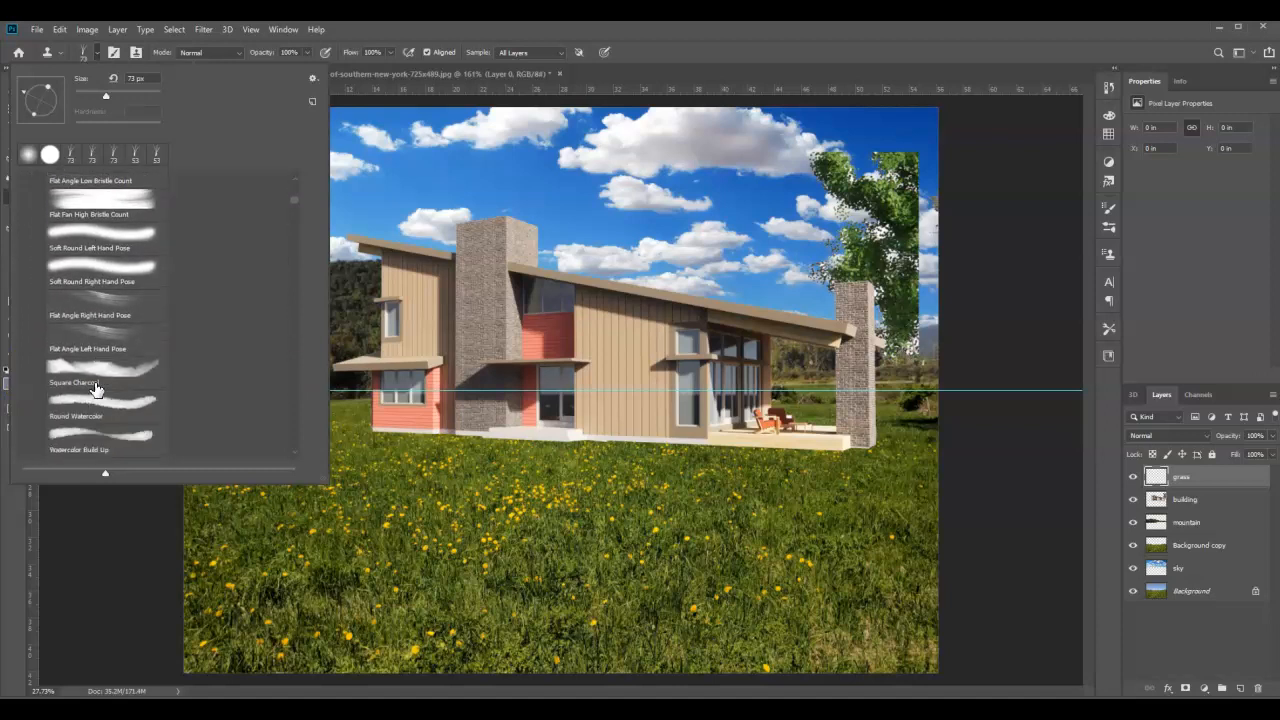
pyautogui.scroll(-10, 96, 388)
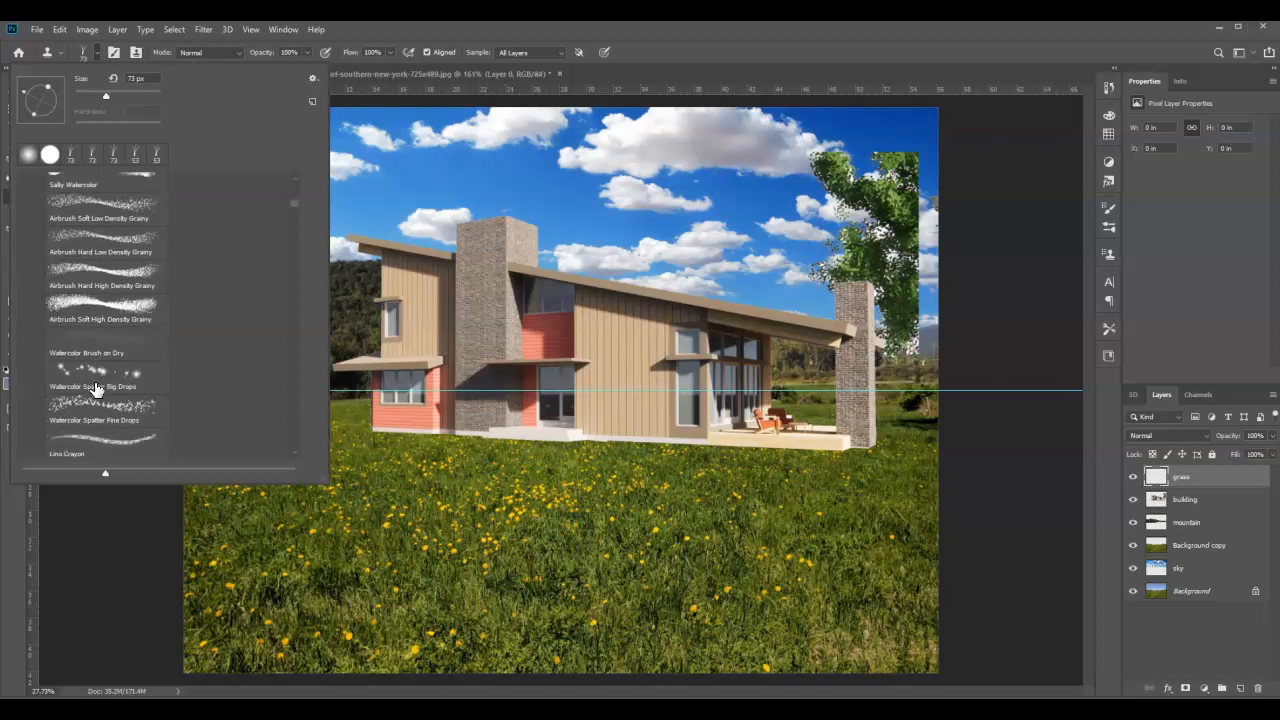
pyautogui.scroll(-10, 96, 388)
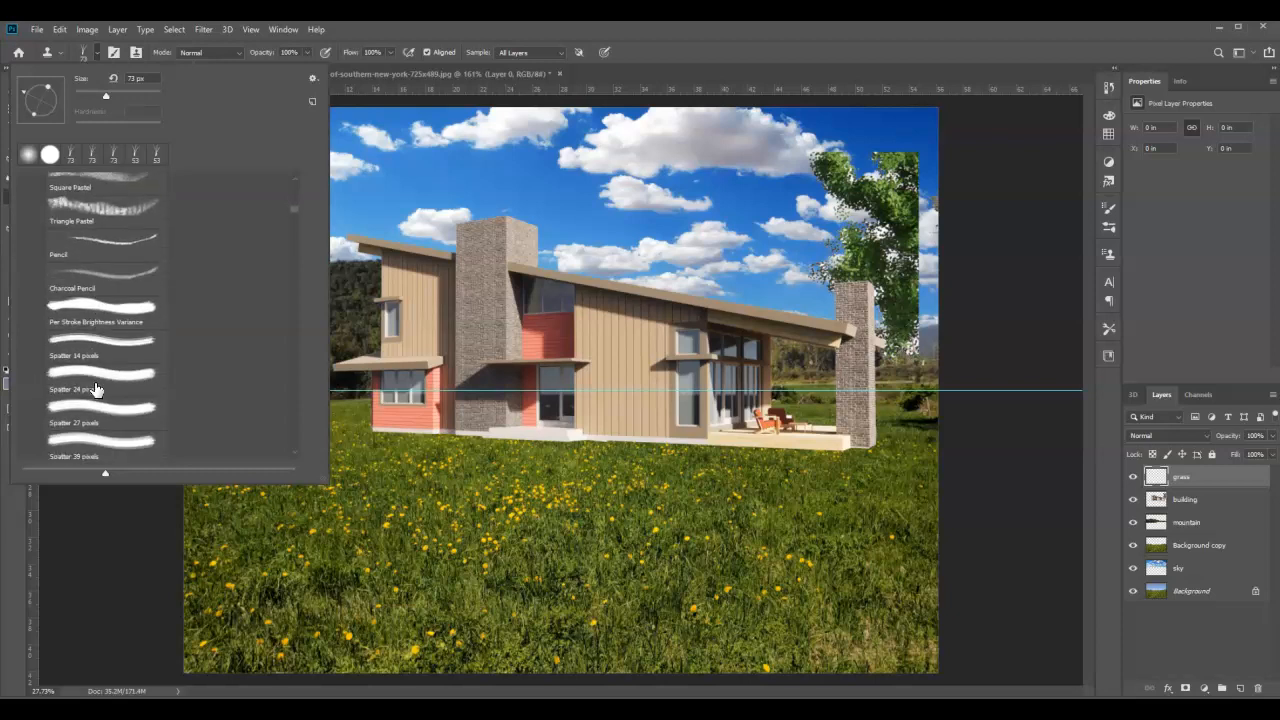
pyautogui.scroll(-10, 96, 388)
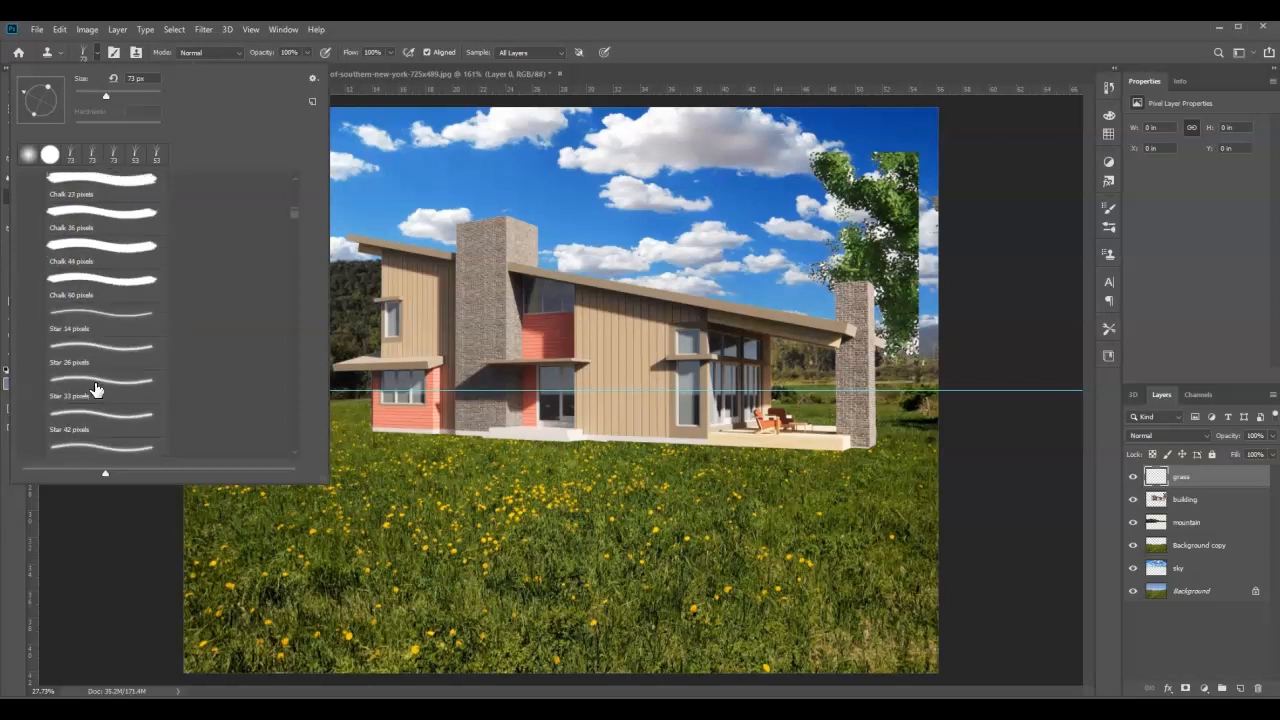
pyautogui.scroll(-2, 96, 388)
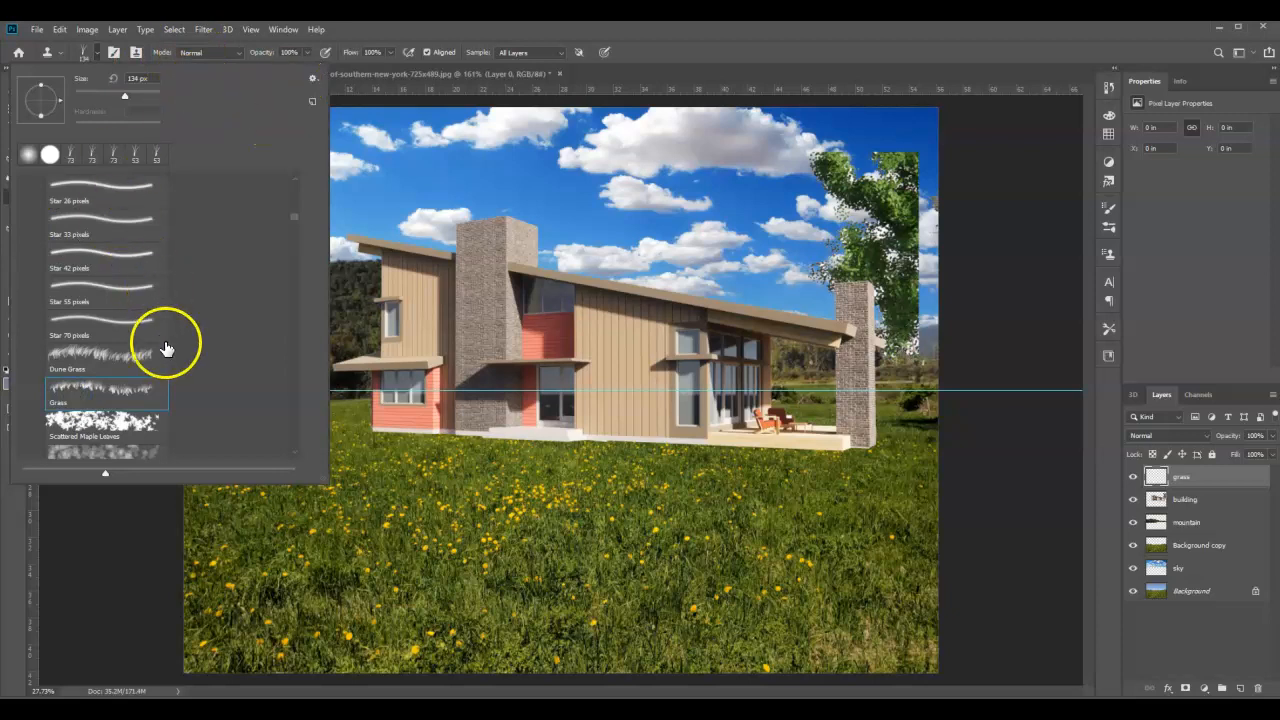
pyautogui.click(85, 52)
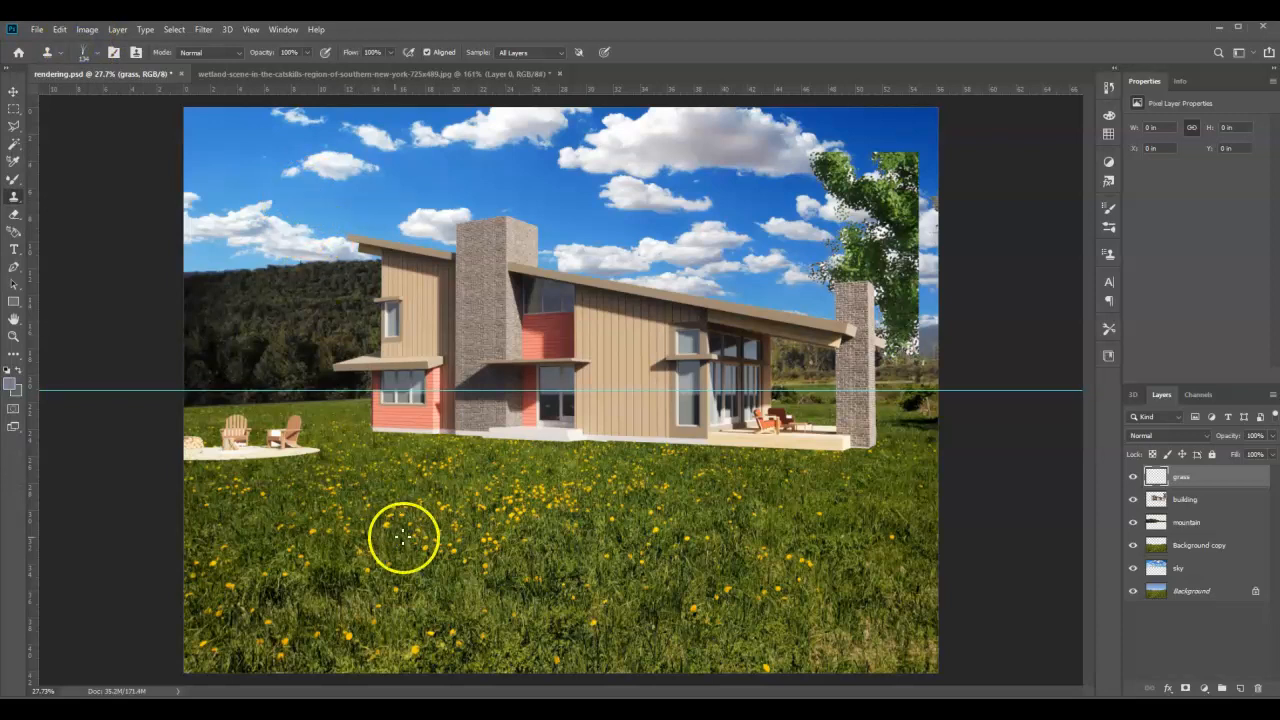
# - Sample the lawn in front of the house and stamp test grass into the sky at the upper left, plus a single tuft below it
pyautogui.keyDown('alt'); pyautogui.click(411, 529); pyautogui.keyUp('alt')
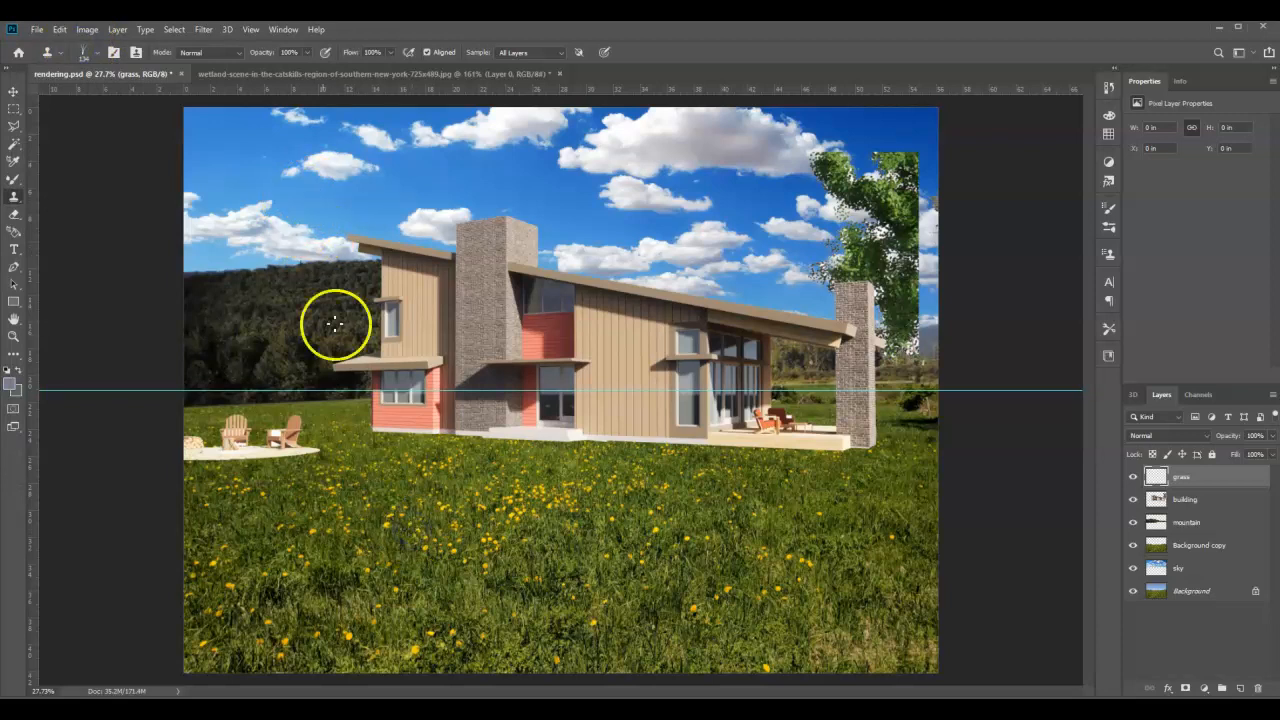
pyautogui.moveTo(294, 163)
pyautogui.mouseDown()
pyautogui.moveTo(391, 179)
pyautogui.moveTo(413, 169)
pyautogui.moveTo(270, 155)
pyautogui.moveTo(408, 145)
pyautogui.moveTo(481, 160)
pyautogui.moveTo(349, 159)
pyautogui.moveTo(376, 145)
pyautogui.moveTo(422, 170)
pyautogui.moveTo(420, 151)
pyautogui.moveTo(396, 146)
pyautogui.moveTo(364, 170)
pyautogui.mouseUp()
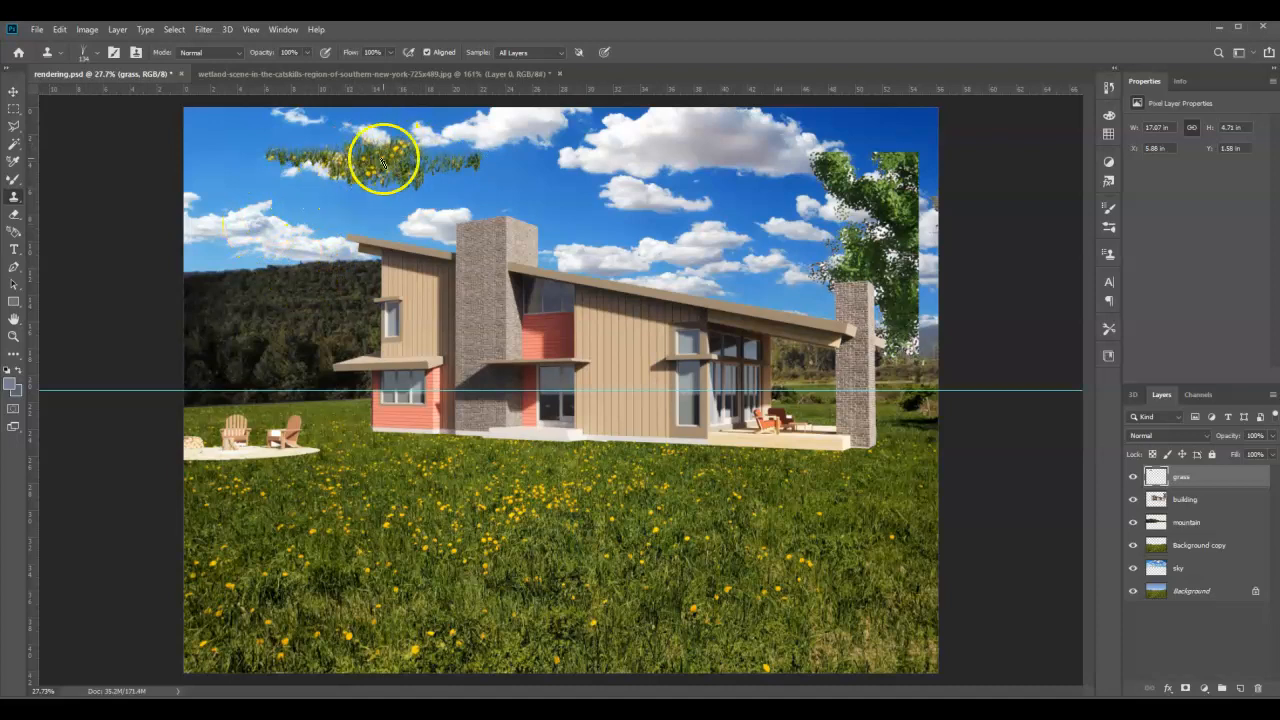
pyautogui.scroll(5, 360, 140)
pyautogui.scroll(2, 357, 135)
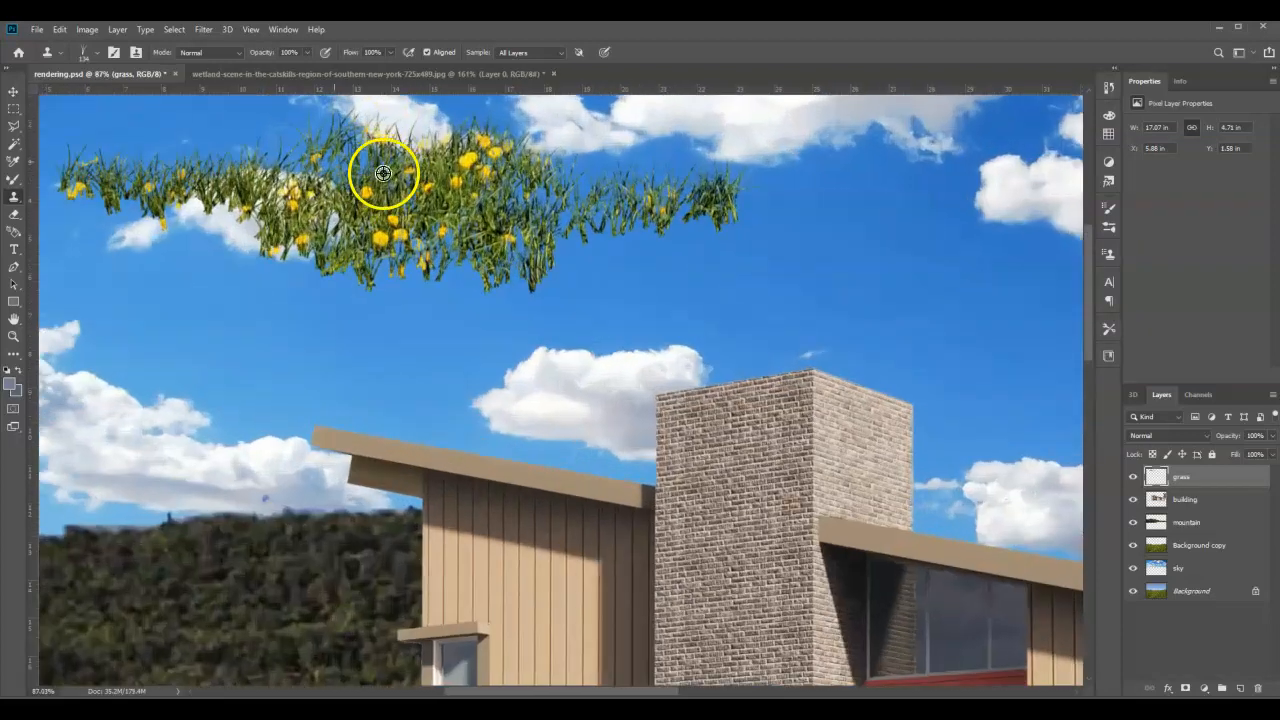
pyautogui.click(165, 296)
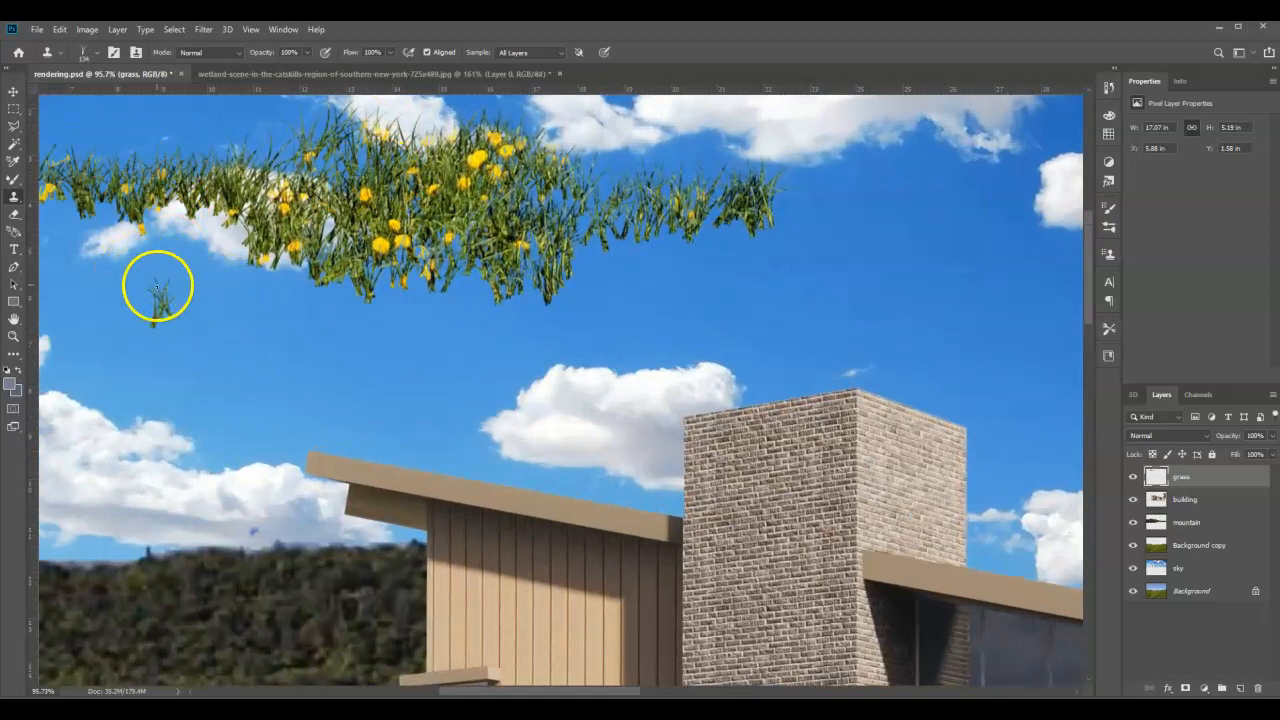
# - Examine the stamped grass and the lawn's blades up close to compare their scale
pyautogui.scroll(-1, 405, 233)
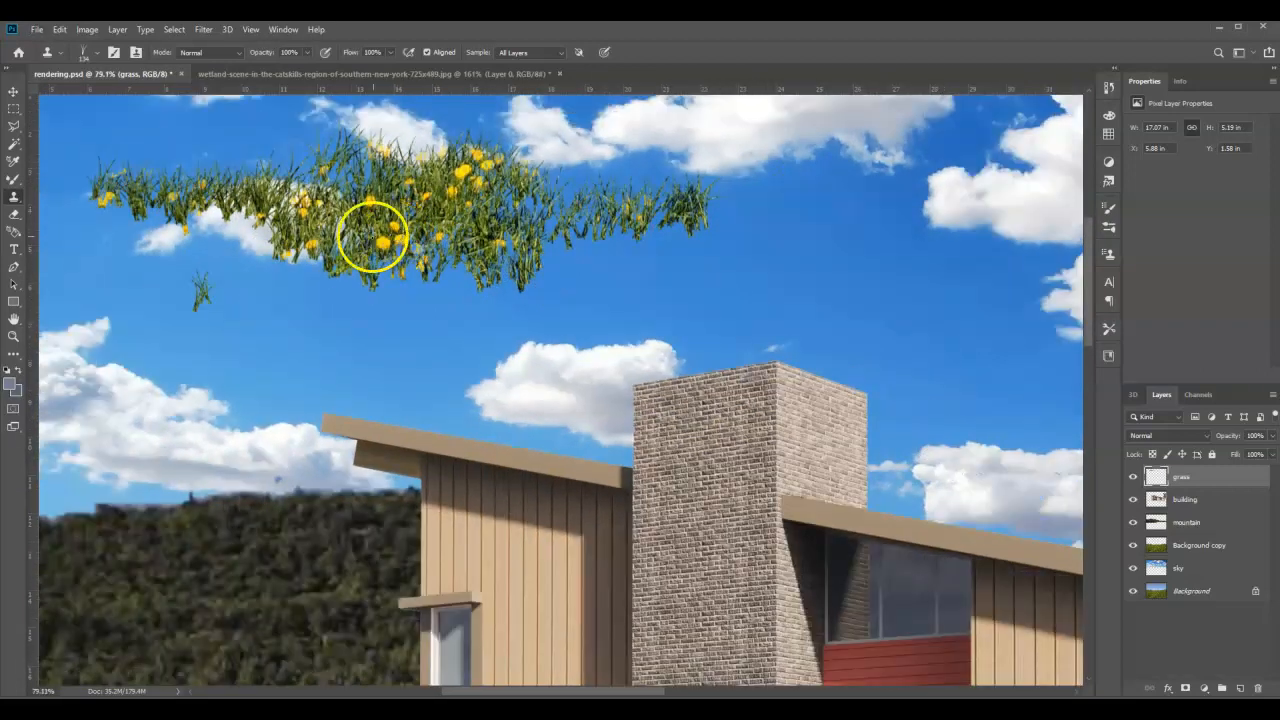
pyautogui.scroll(3, 392, 240)
pyautogui.scroll(-5, 387, 250)
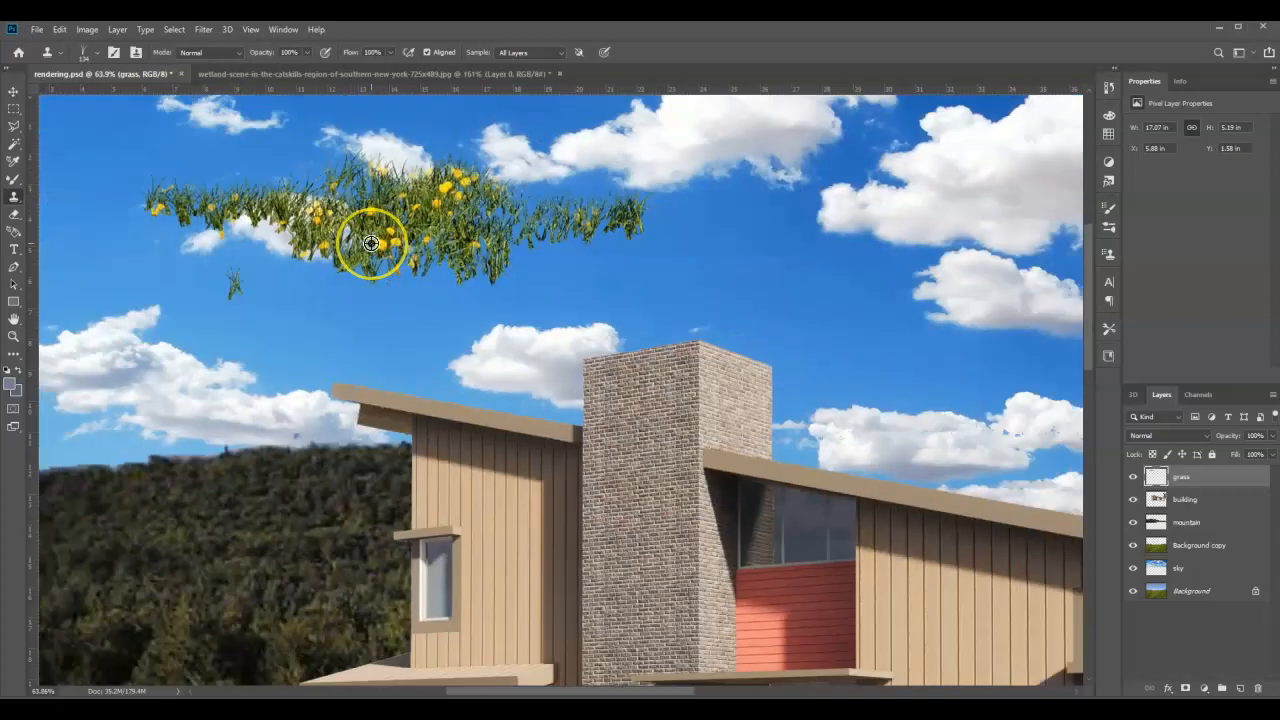
pyautogui.scroll(1, 366, 239)
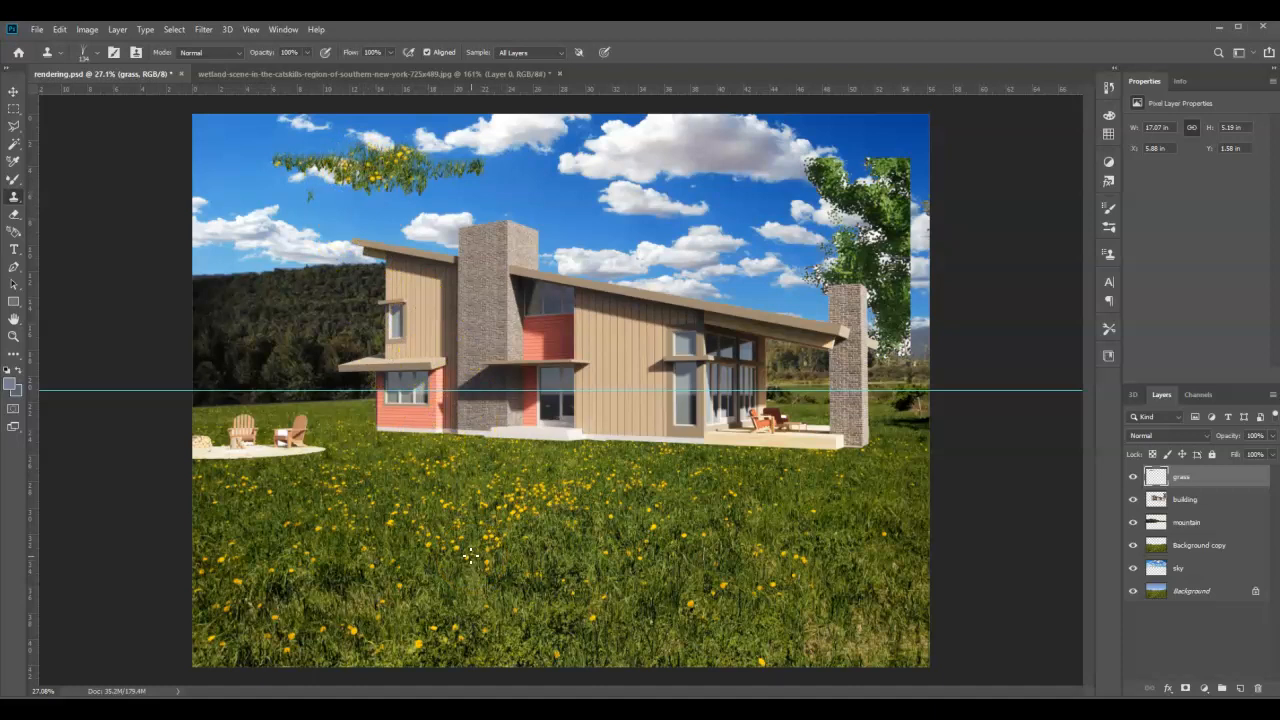
pyautogui.scroll(8, 509, 574)
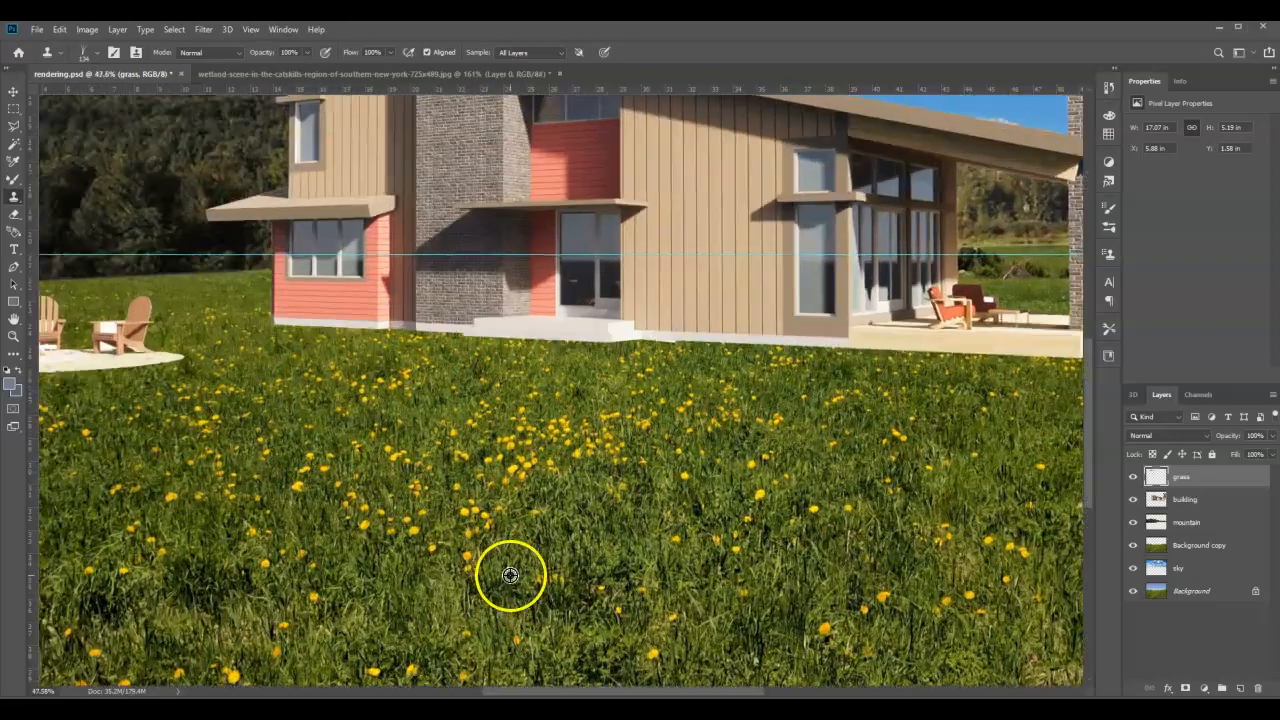
pyautogui.scroll(6, 536, 547)
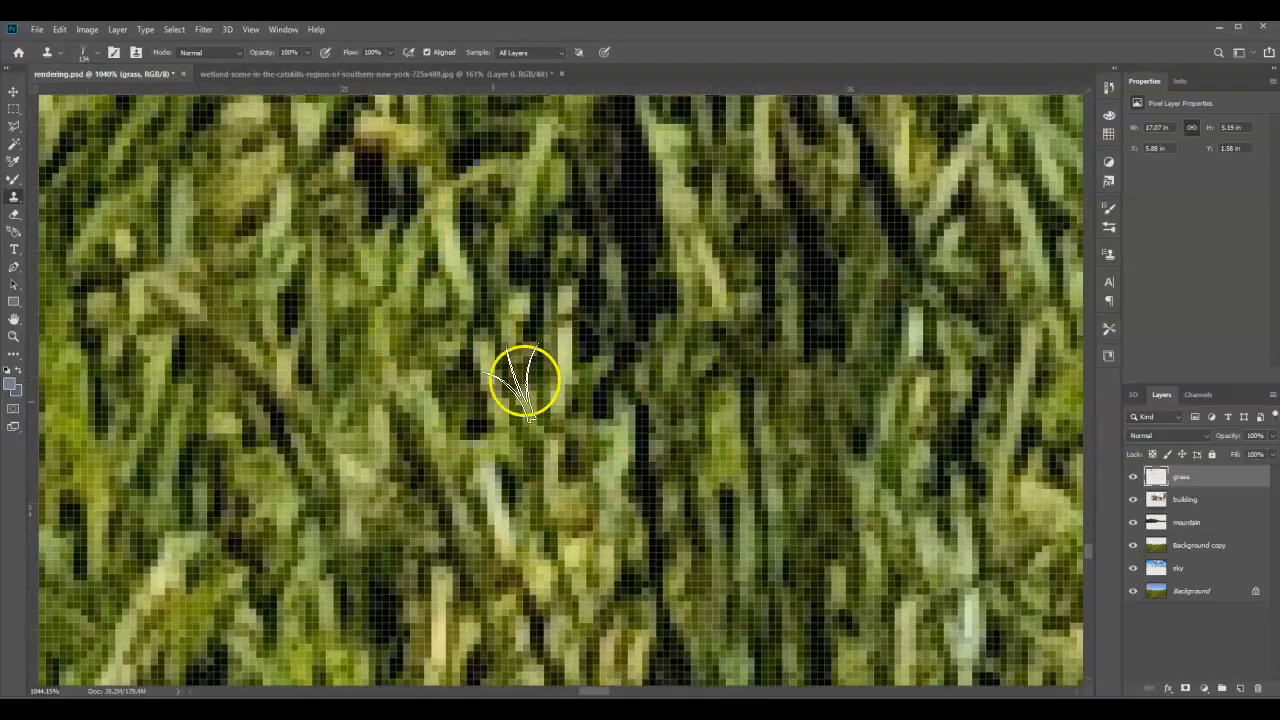
pyautogui.scroll(-10, 485, 416)
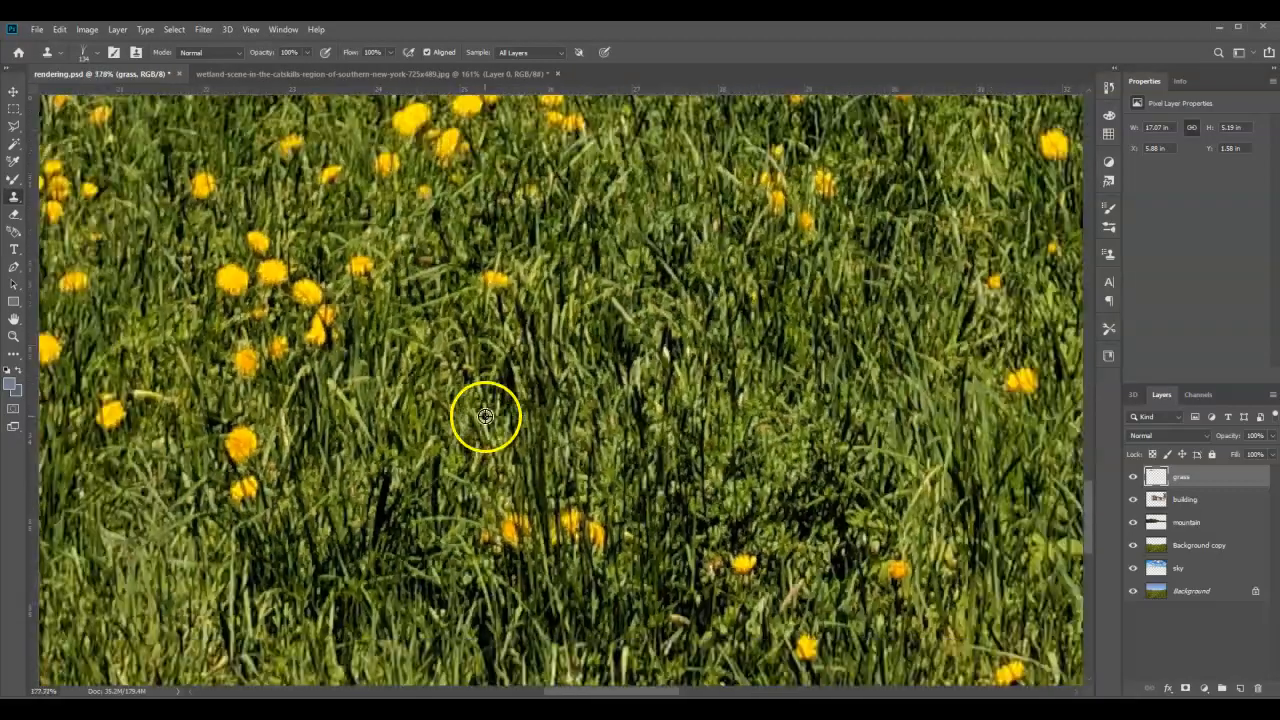
pyautogui.scroll(-3, 485, 416)
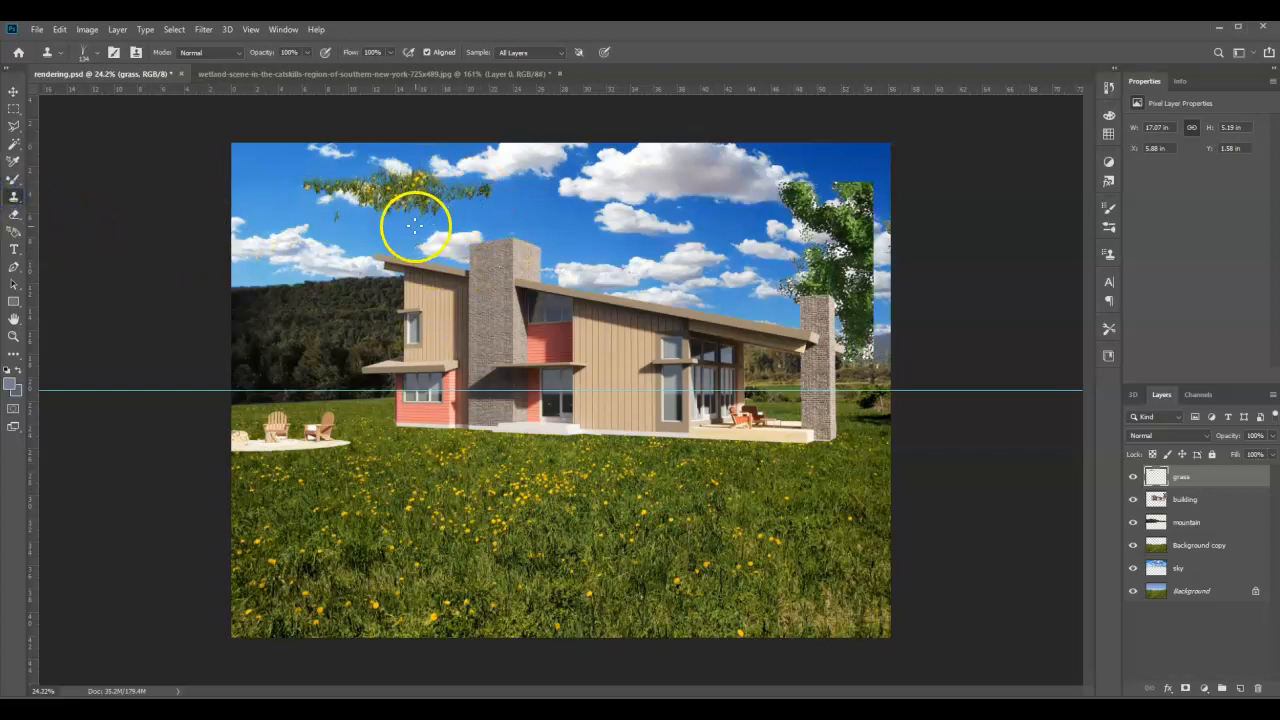
# - Reduce the Grass brush size to about 75 px for the Clone Stamp
pyautogui.click(82, 53)
pyautogui.click(82, 55)
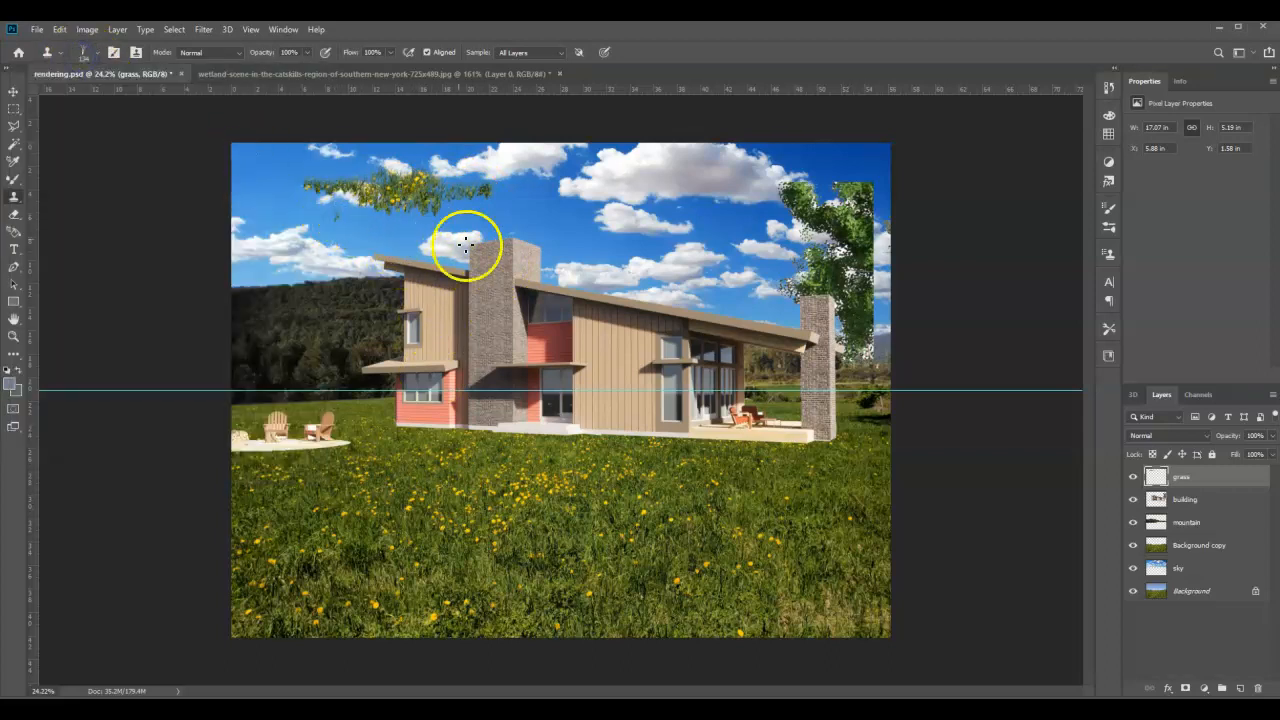
pyautogui.scroll(2, 586, 278)
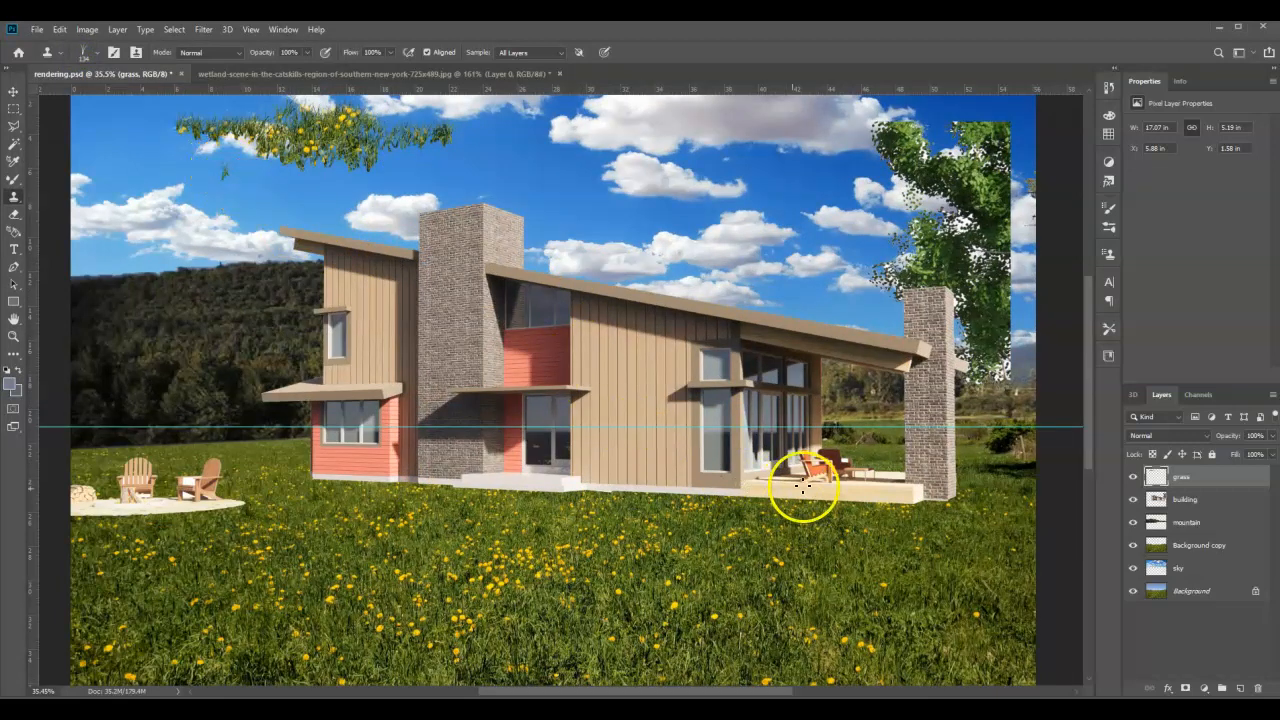
pyautogui.click(83, 51)
pyautogui.moveTo(121, 96); pyautogui.dragTo(108, 97)
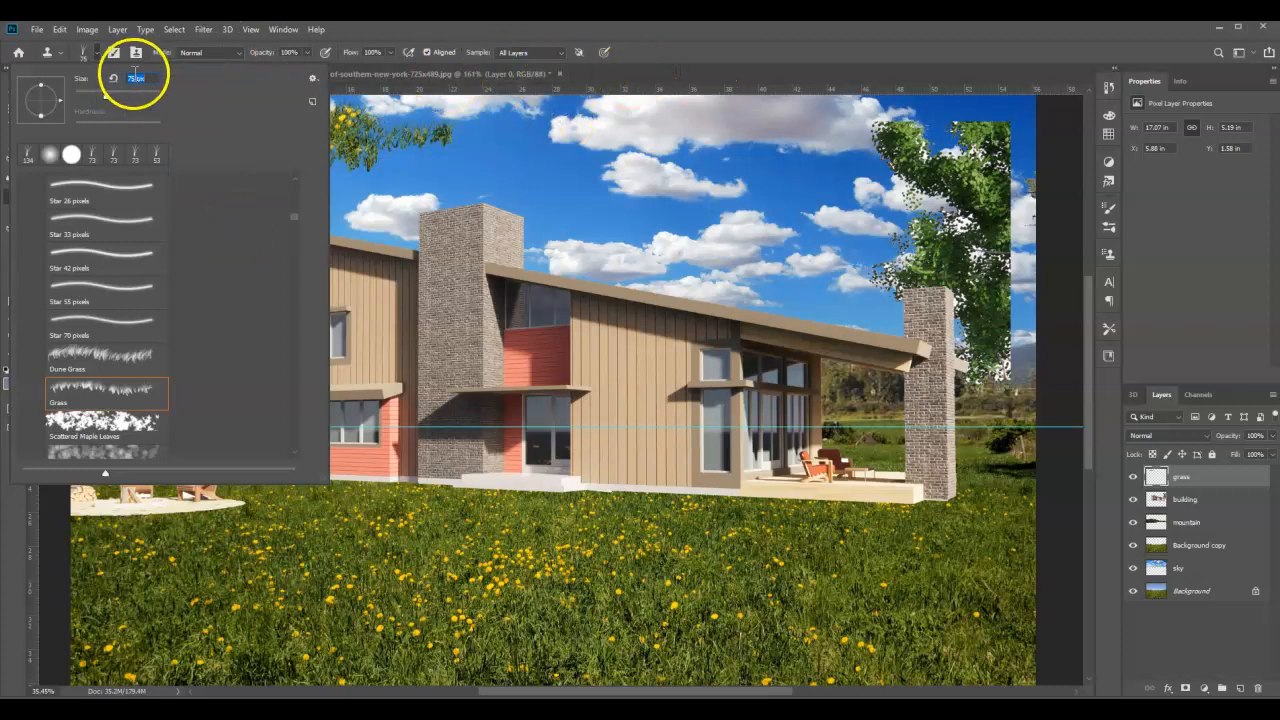
pyautogui.click(358, 76)
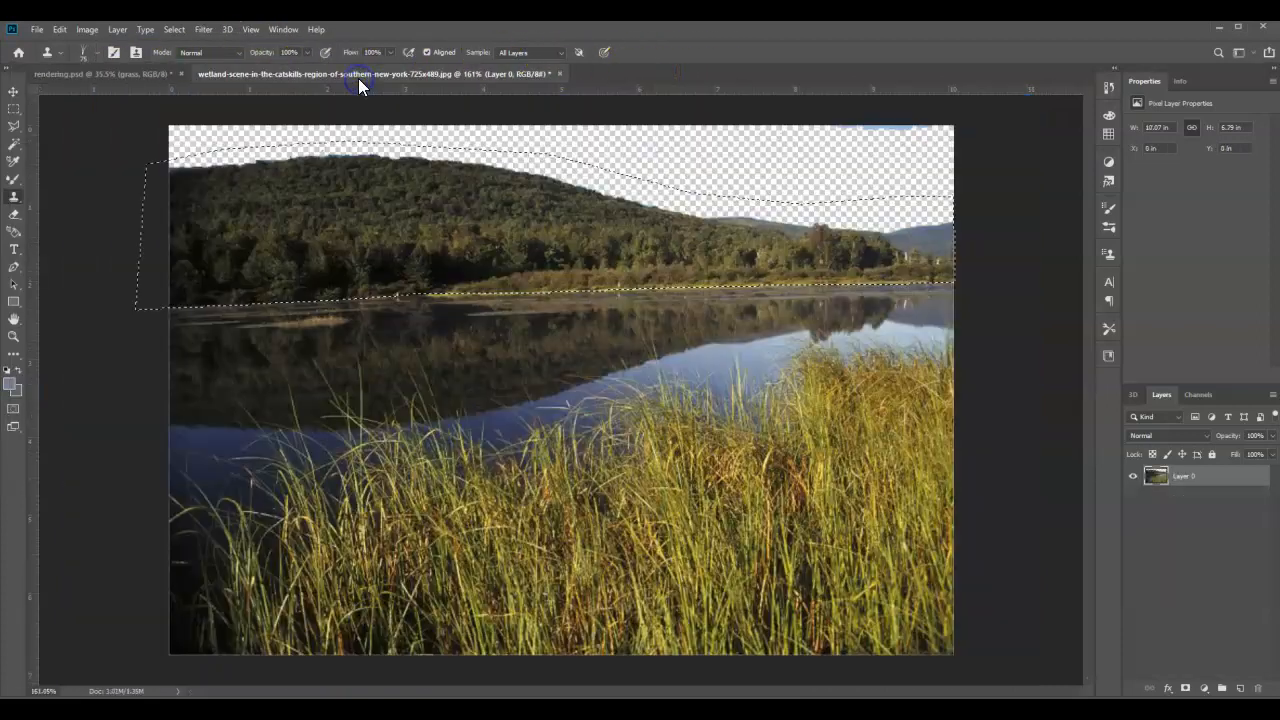
# - Switch to the rendering.psd document
pyautogui.click(142, 72)
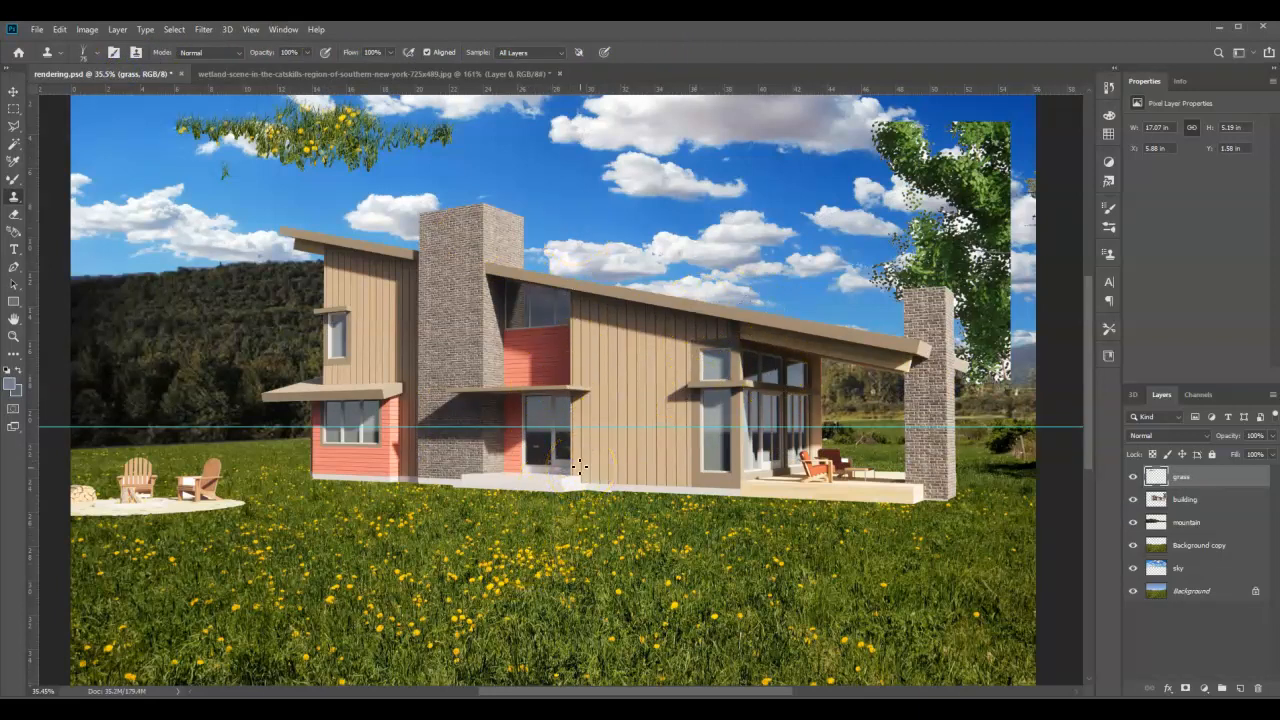
# - Stamp test strokes of cloned lawn grass in the sky above the house to try the smaller Grass brush
pyautogui.moveTo(578, 466); pyautogui.dragTo(524, 567)
pyautogui.moveTo(515, 563); pyautogui.dragTo(414, 553)
pyautogui.rightClick(559, 157)
pyautogui.moveTo(582, 158)
pyautogui.mouseDown()
pyautogui.moveTo(644, 153)
pyautogui.moveTo(541, 152)
pyautogui.moveTo(557, 167)
pyautogui.moveTo(589, 168)
pyautogui.mouseUp()
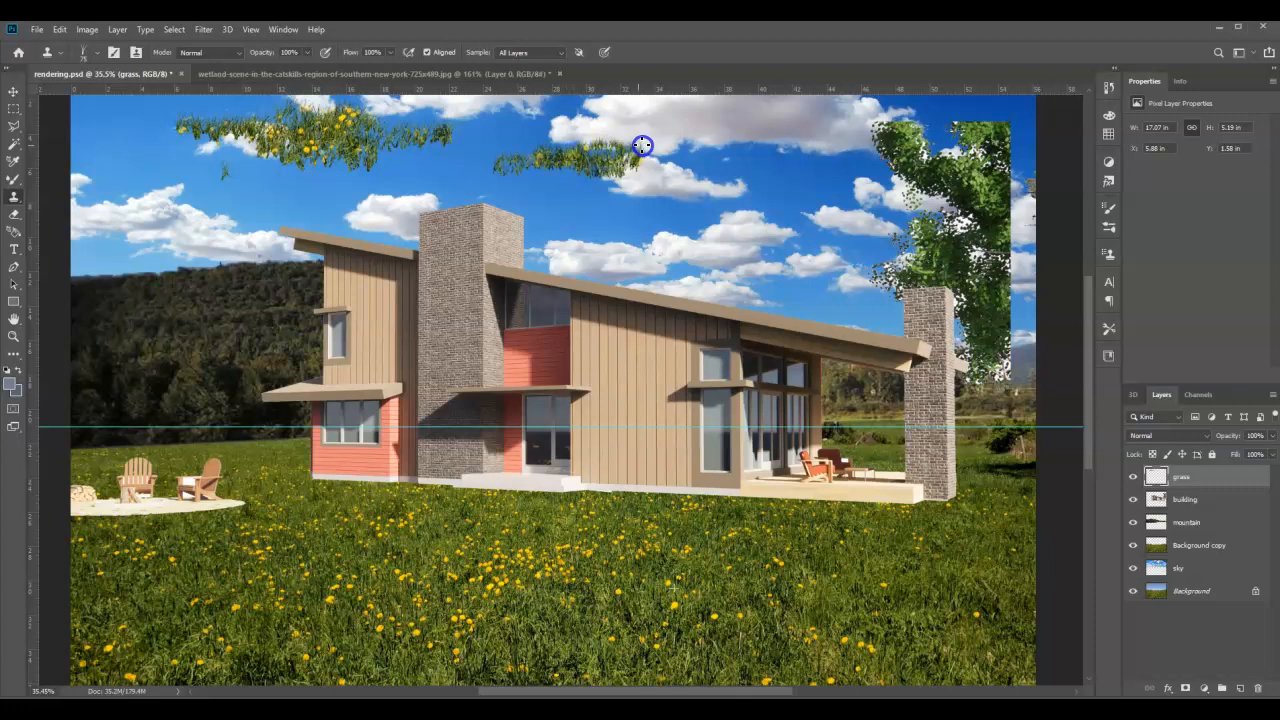
pyautogui.moveTo(624, 105)
pyautogui.mouseDown()
pyautogui.moveTo(652, 190)
pyautogui.moveTo(647, 511)
pyautogui.moveTo(670, 535)
pyautogui.mouseUp()
pyautogui.moveTo(743, 286); pyautogui.dragTo(739, 232)
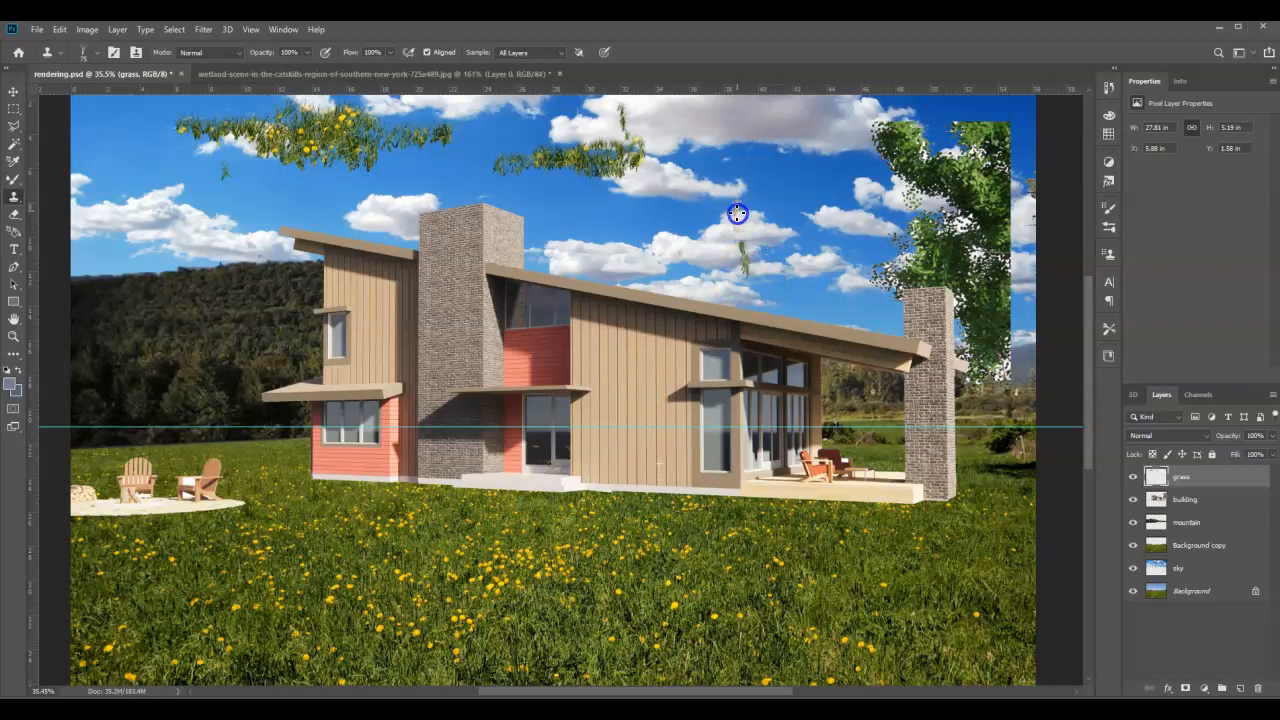
pyautogui.moveTo(741, 193)
pyautogui.mouseDown()
pyautogui.moveTo(707, 195)
pyautogui.moveTo(741, 228)
pyautogui.moveTo(734, 195)
pyautogui.mouseUp()
# - Clear all the test grass from the grass layer
pyautogui.hotkey('ctrl', 'a')
pyautogui.press('Delete')
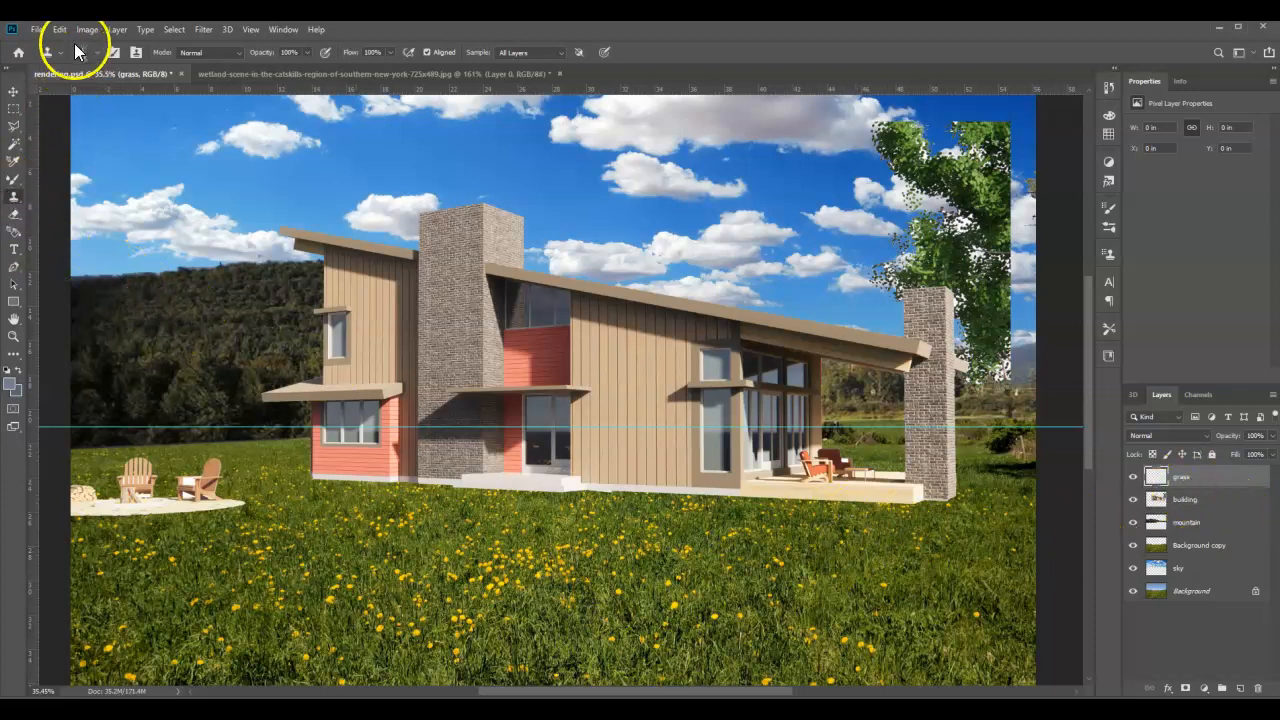
# - Stamp cloned grass along the base of the brick column, the terrace edge and the adjoining corner of the foundation
pyautogui.scroll(2, 974, 520)
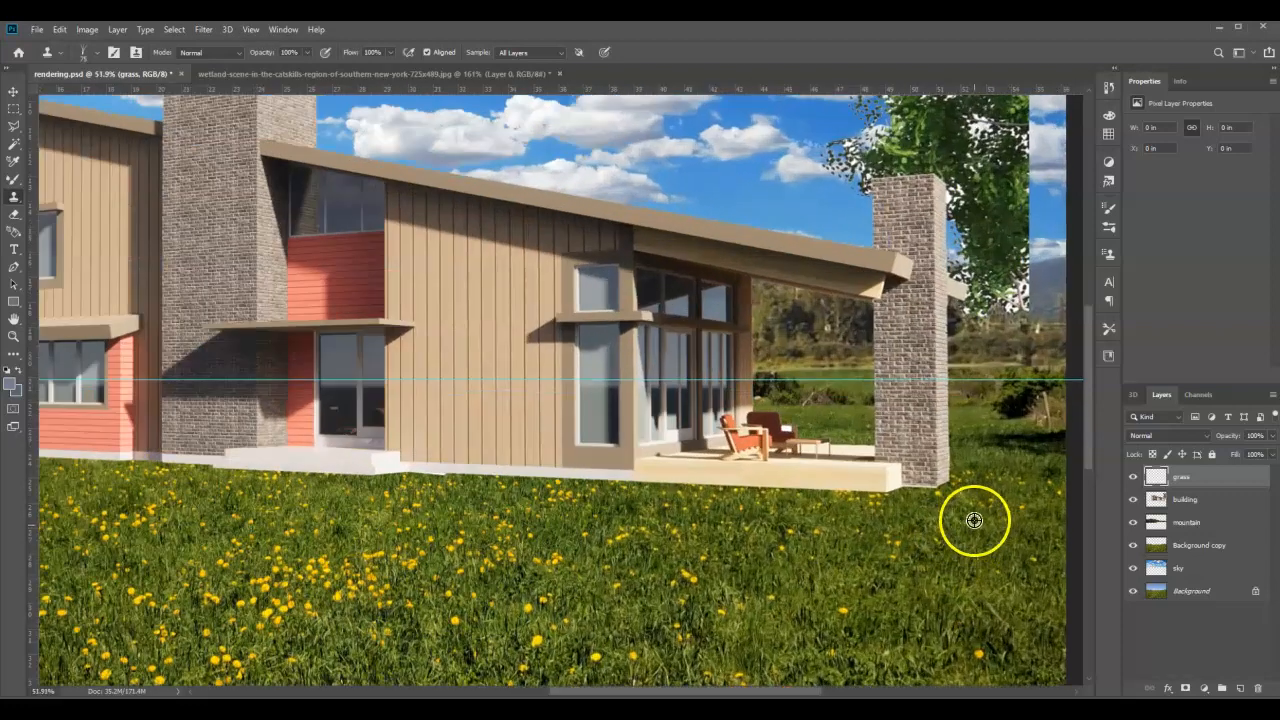
pyautogui.scroll(4, 974, 520)
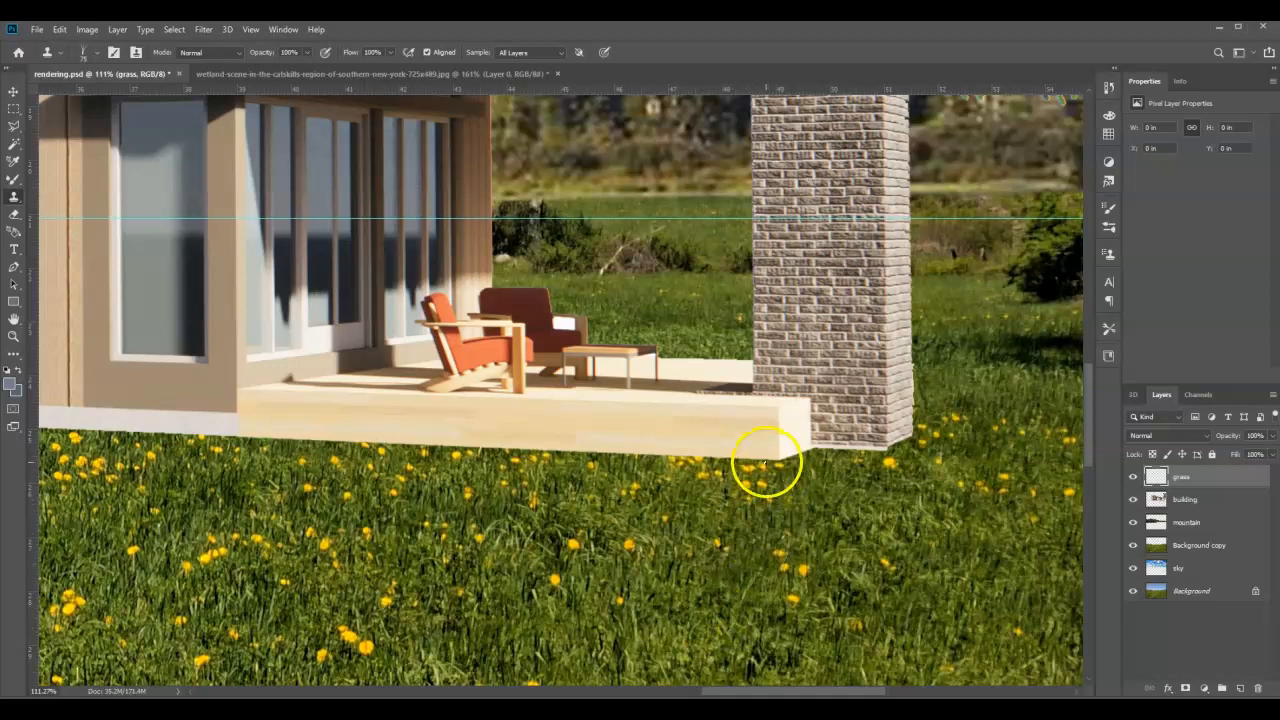
pyautogui.moveTo(765, 460); pyautogui.dragTo(768, 457)
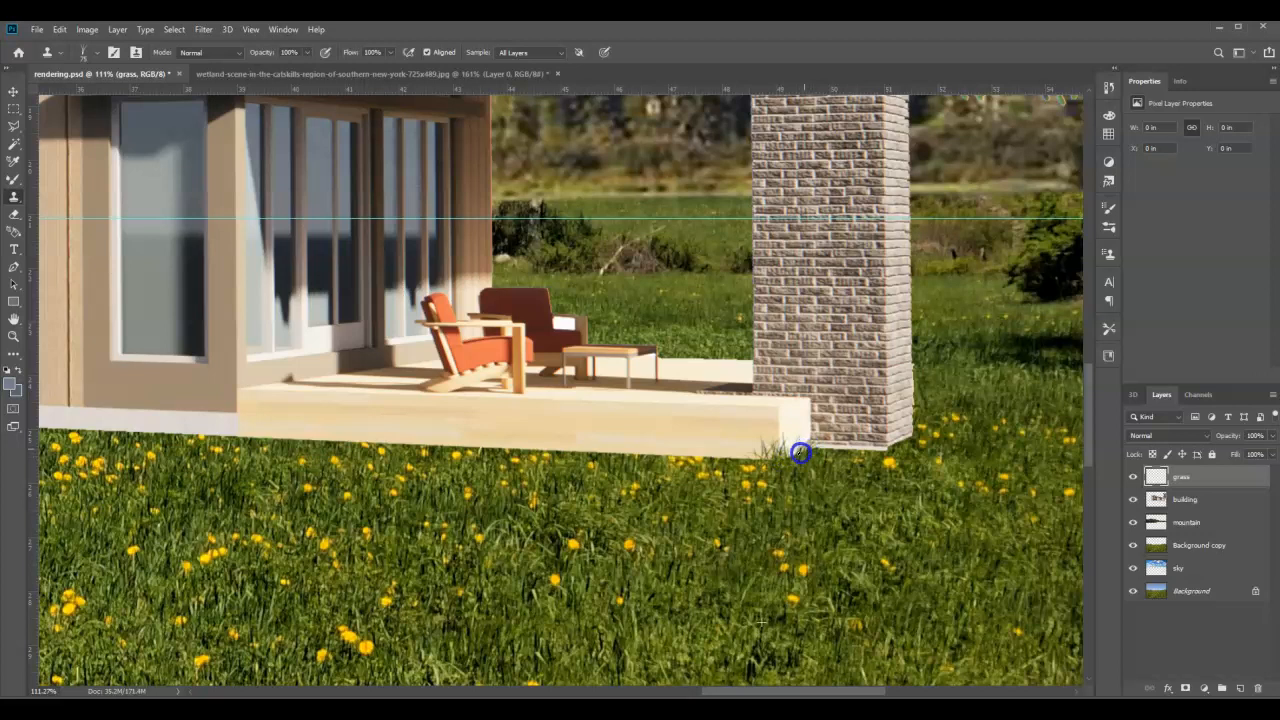
pyautogui.moveTo(809, 451)
pyautogui.mouseDown()
pyautogui.moveTo(885, 445)
pyautogui.moveTo(917, 422)
pyautogui.moveTo(879, 448)
pyautogui.moveTo(914, 441)
pyautogui.moveTo(934, 413)
pyautogui.moveTo(928, 404)
pyautogui.moveTo(920, 456)
pyautogui.moveTo(716, 467)
pyautogui.moveTo(671, 452)
pyautogui.moveTo(686, 451)
pyautogui.moveTo(700, 453)
pyautogui.moveTo(590, 457)
pyautogui.moveTo(640, 463)
pyautogui.mouseUp()
pyautogui.moveTo(531, 464)
pyautogui.mouseDown()
pyautogui.moveTo(571, 458)
pyautogui.moveTo(522, 457)
pyautogui.moveTo(604, 459)
pyautogui.moveTo(465, 442)
pyautogui.moveTo(491, 439)
pyautogui.moveTo(505, 449)
pyautogui.moveTo(333, 440)
pyautogui.moveTo(351, 436)
pyautogui.moveTo(360, 441)
pyautogui.moveTo(310, 446)
pyautogui.moveTo(337, 446)
pyautogui.moveTo(308, 432)
pyautogui.mouseUp()
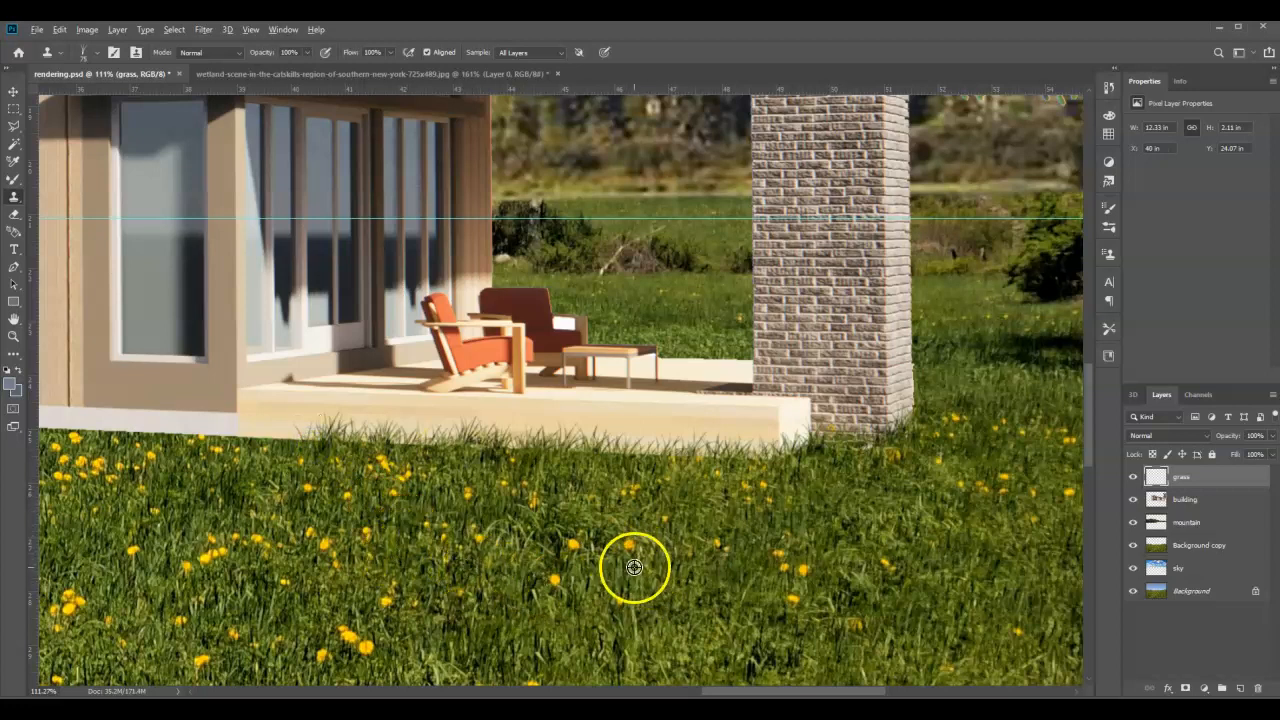
pyautogui.moveTo(247, 441)
pyautogui.mouseDown()
pyautogui.moveTo(322, 441)
pyautogui.moveTo(52, 436)
pyautogui.mouseUp()
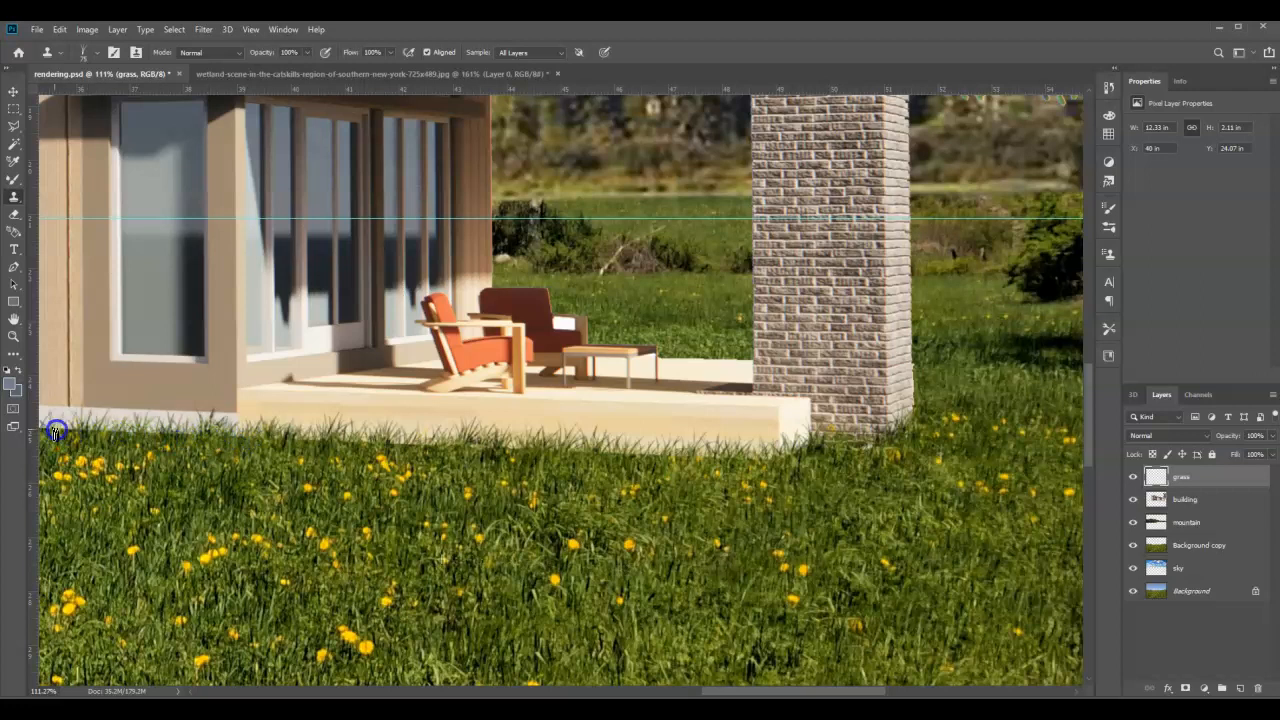
# - Sample the lawn in front of the wood-clad wall and stamp grass along its foundation up to the entrance step
pyautogui.scroll(-2, 657, 486)
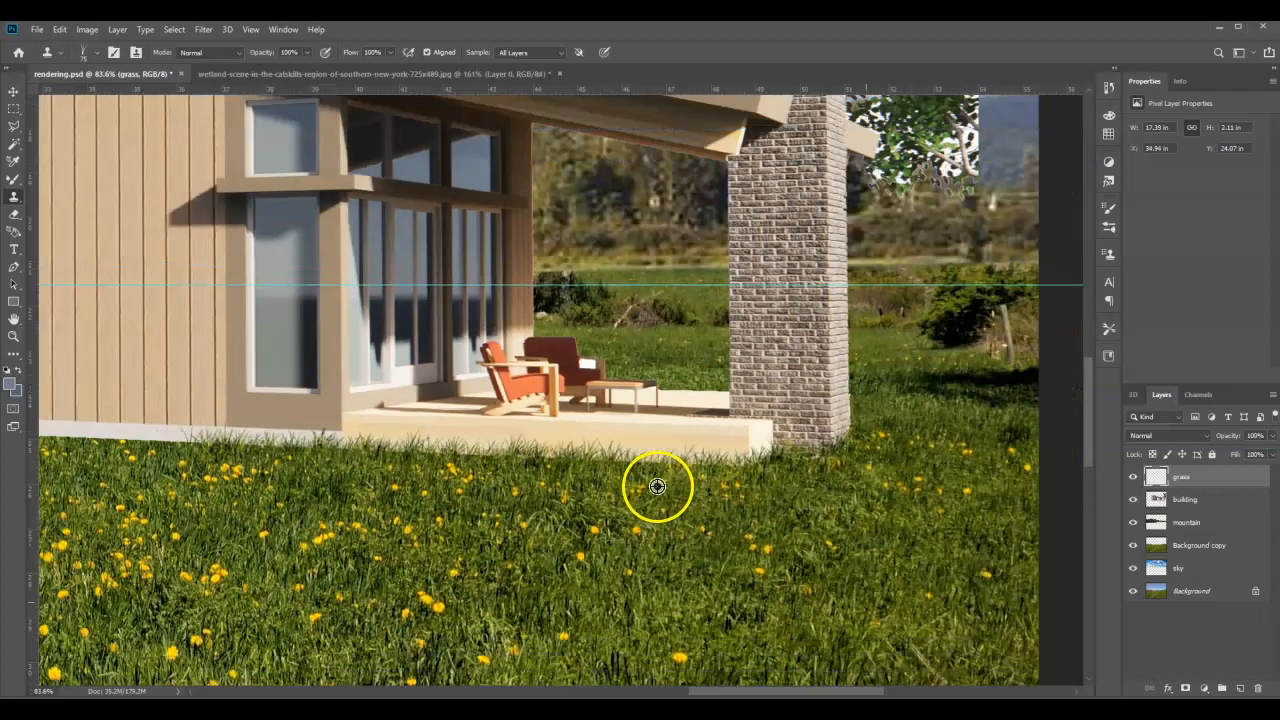
pyautogui.scroll(-3, 657, 486)
pyautogui.scroll(5, 306, 477)
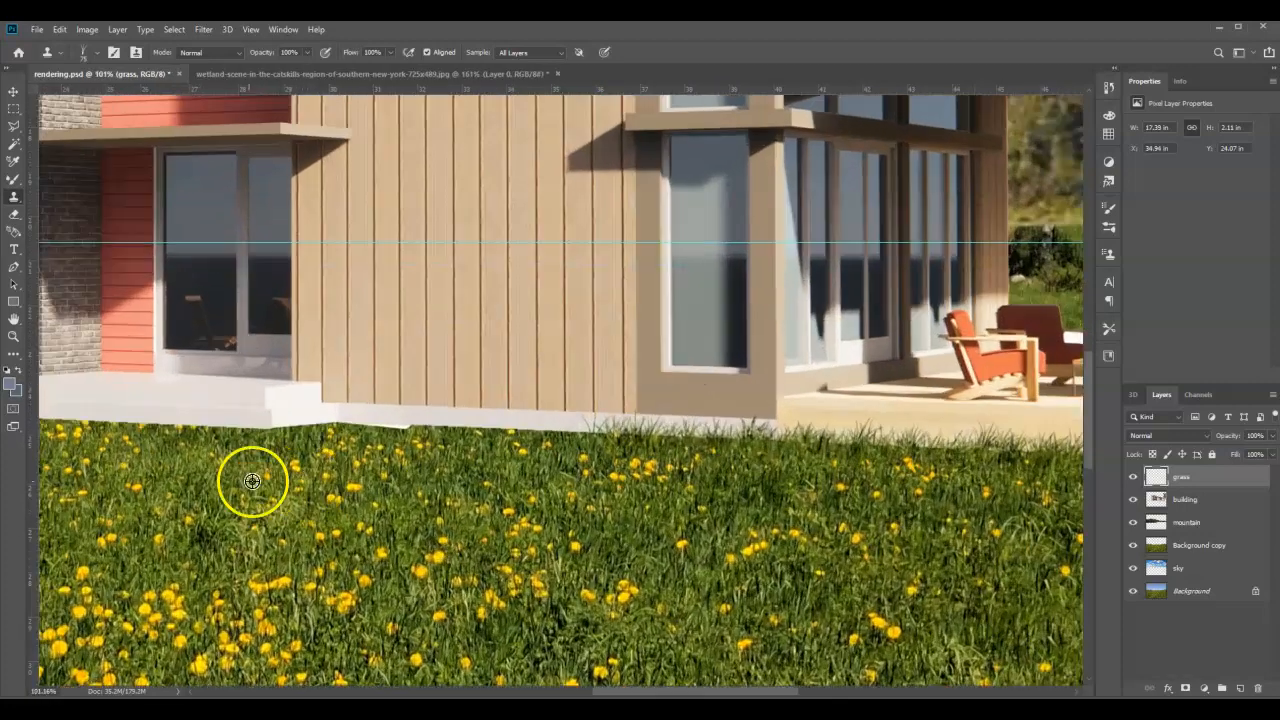
pyautogui.scroll(1, 252, 481)
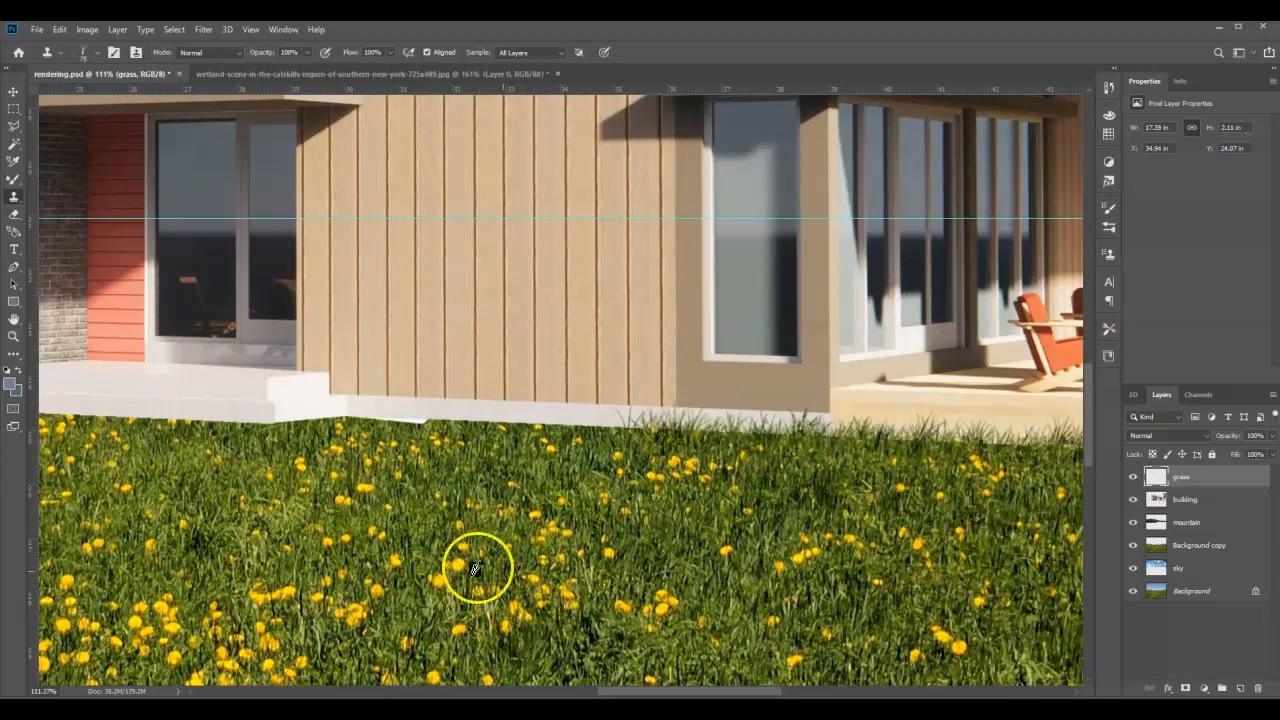
pyautogui.keyDown('alt'); pyautogui.click(611, 582); pyautogui.keyUp('alt')
pyautogui.moveTo(594, 423)
pyautogui.mouseDown()
pyautogui.moveTo(647, 431)
pyautogui.moveTo(550, 429)
pyautogui.moveTo(604, 437)
pyautogui.moveTo(581, 438)
pyautogui.moveTo(509, 432)
pyautogui.moveTo(548, 424)
pyautogui.moveTo(352, 413)
pyautogui.moveTo(465, 429)
pyautogui.moveTo(553, 421)
pyautogui.mouseUp()
pyautogui.moveTo(343, 370)
pyautogui.mouseDown()
pyautogui.moveTo(368, 409)
pyautogui.moveTo(260, 416)
pyautogui.moveTo(329, 414)
pyautogui.mouseUp()
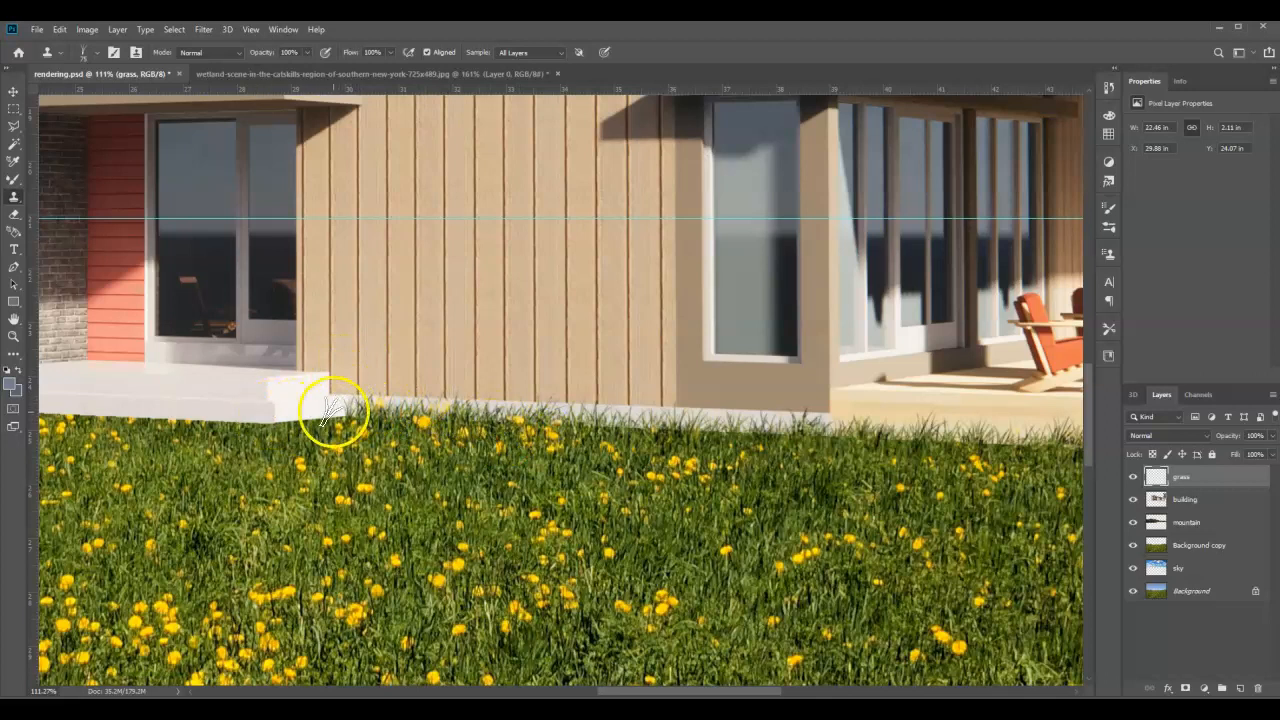
# - Reduce the Grass brush size to 55 px, resample the lawn and stamp grass at the corner of the entrance step
pyautogui.click(98, 60)
pyautogui.moveTo(106, 96); pyautogui.dragTo(101, 99)
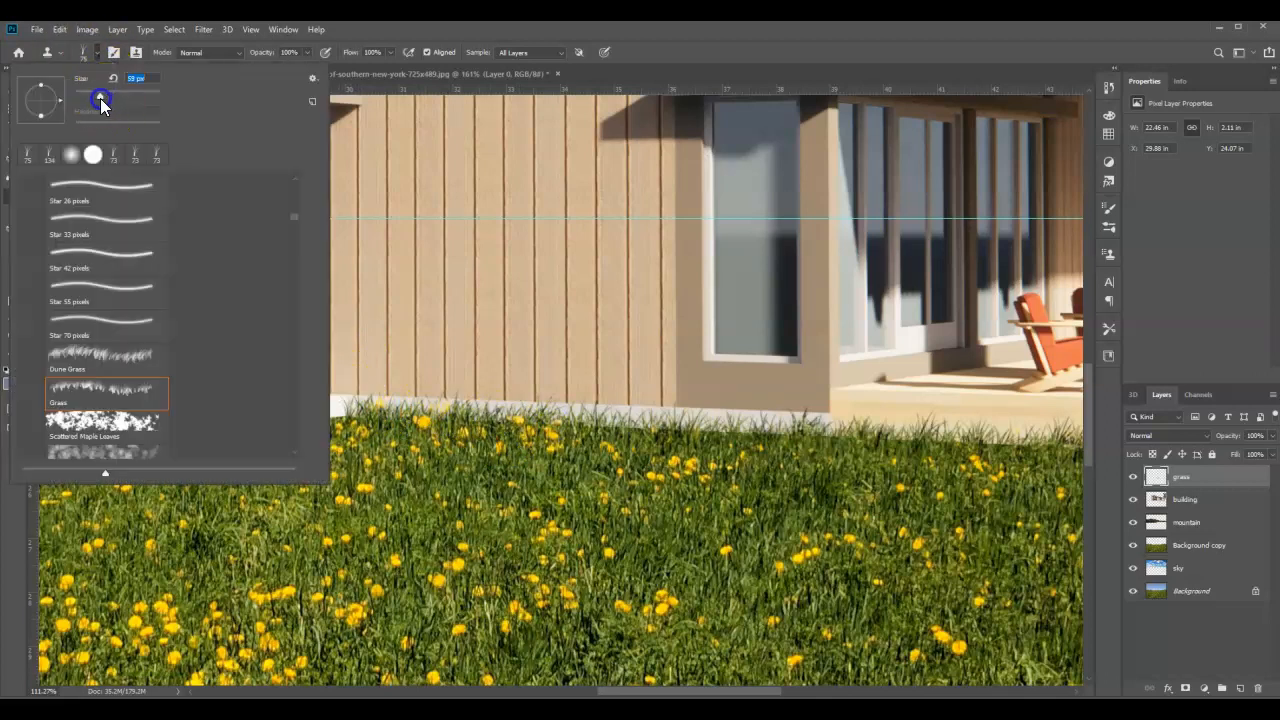
pyautogui.click(378, 40)
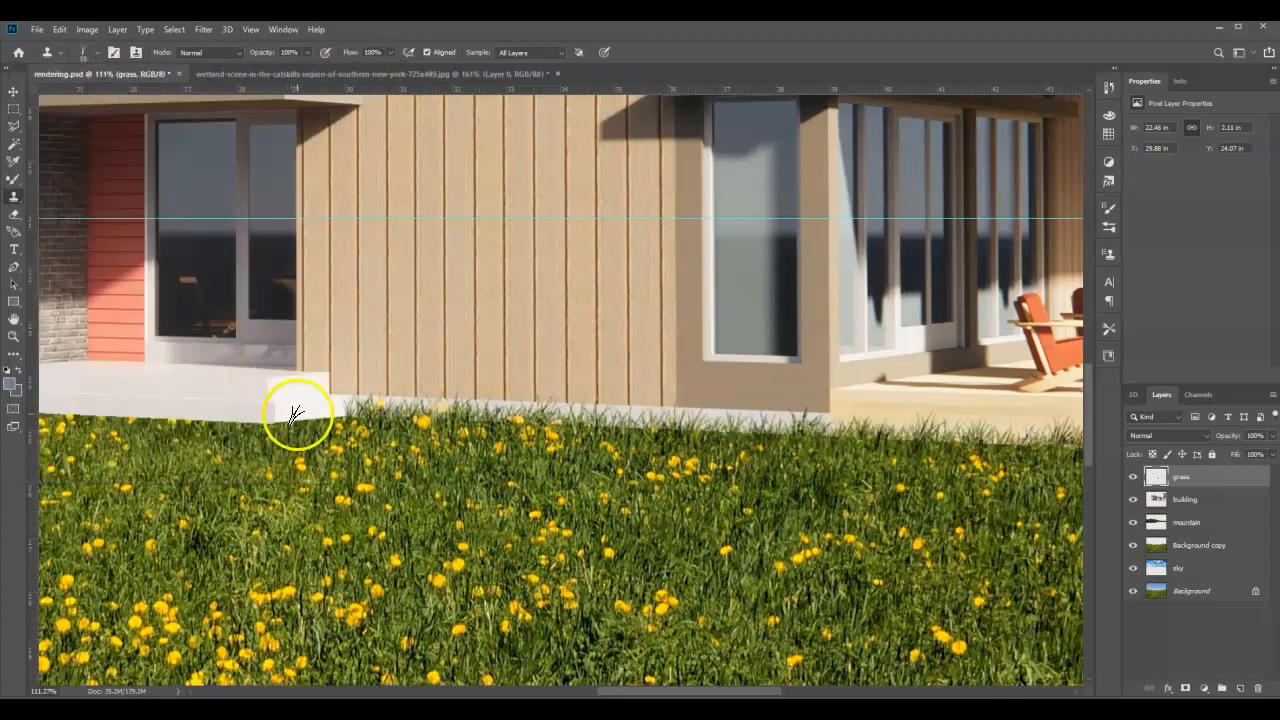
pyautogui.keyDown('alt'); pyautogui.click(325, 561); pyautogui.keyUp('alt')
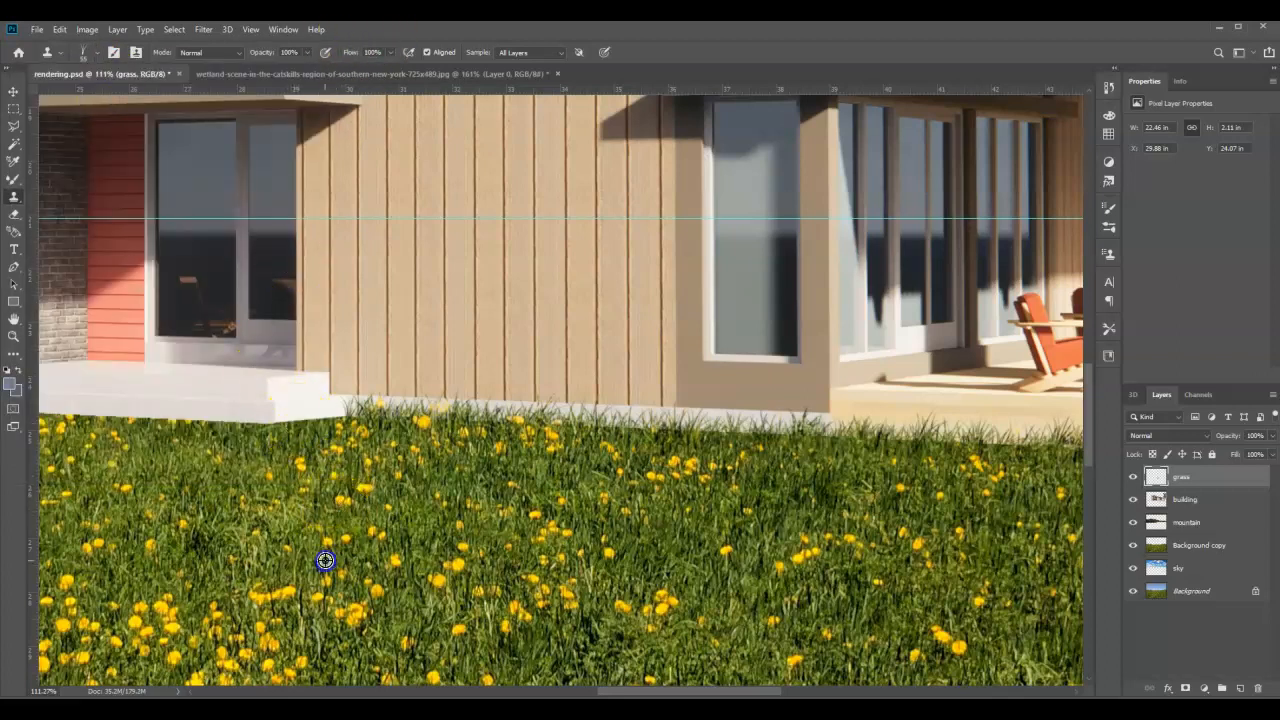
pyautogui.moveTo(273, 425)
pyautogui.mouseDown()
pyautogui.moveTo(332, 421)
pyautogui.moveTo(290, 427)
pyautogui.moveTo(301, 423)
pyautogui.mouseUp()
# - Stamp cloned grass along the foundation below the brick chimney, up to the entrance platform
pyautogui.scroll(-7, 643, 460)
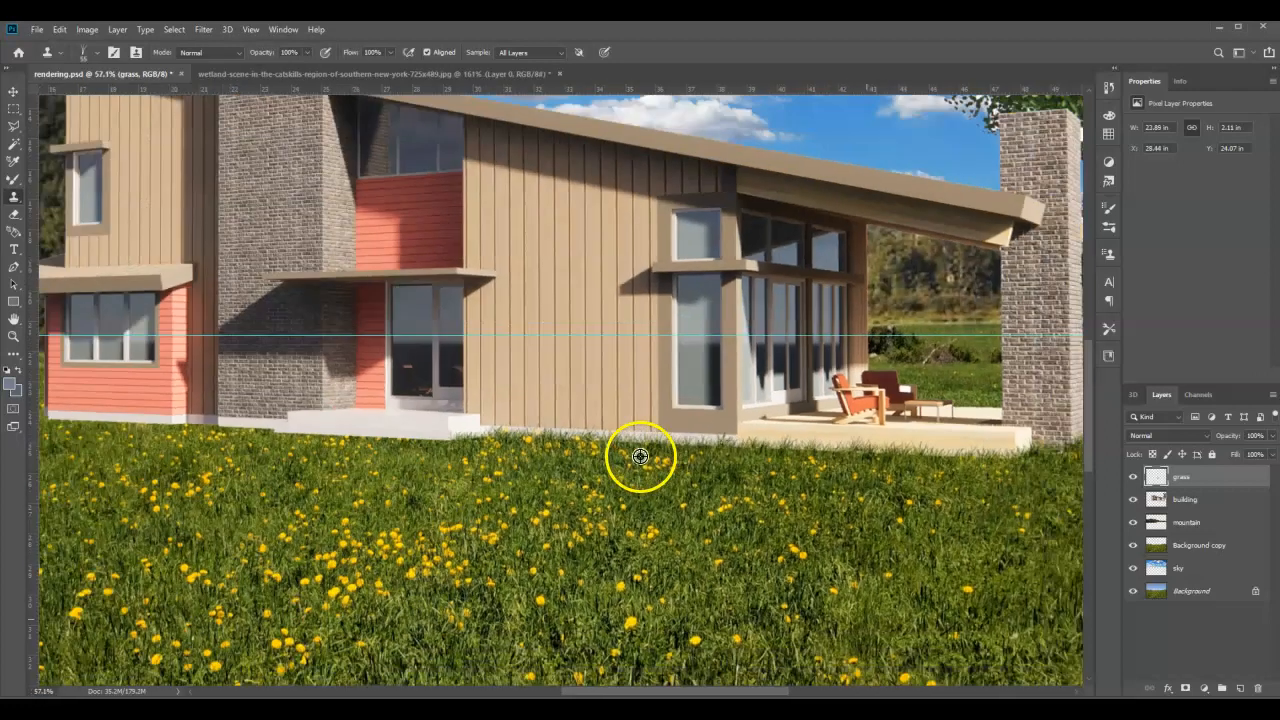
pyautogui.scroll(1, 318, 454)
pyautogui.scroll(2, 272, 449)
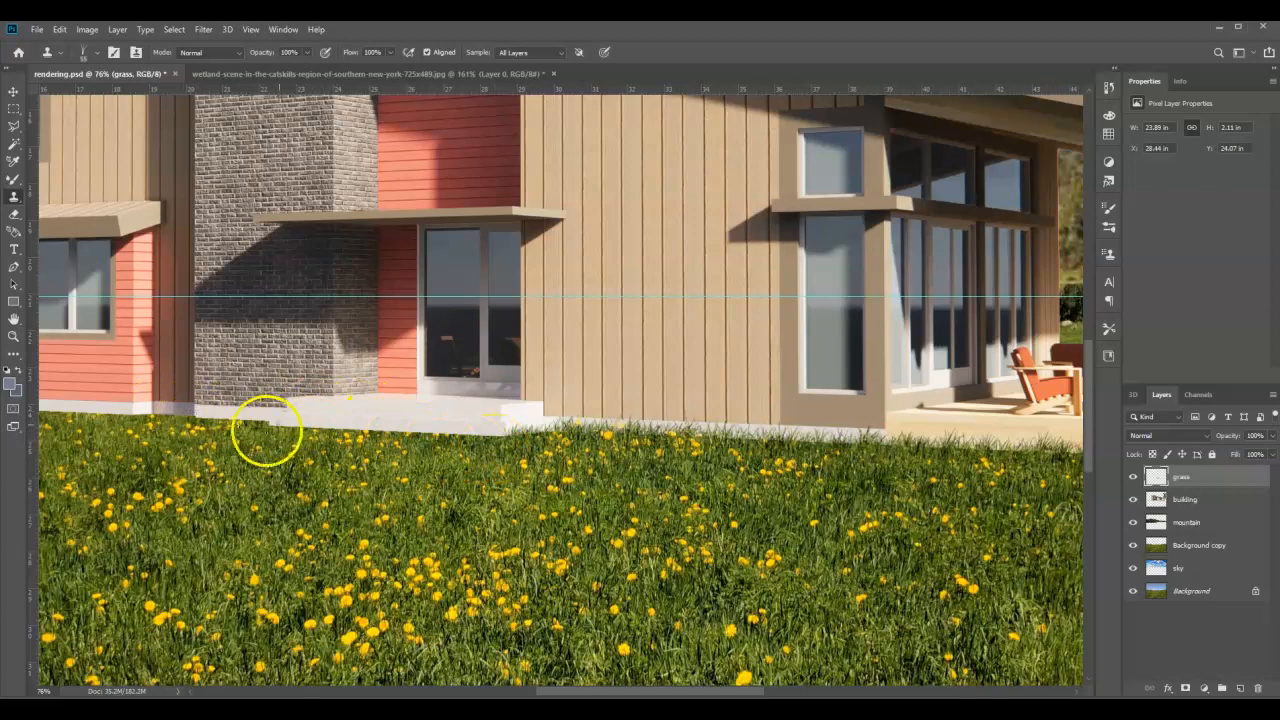
pyautogui.scroll(2, 129, 409)
pyautogui.scroll(-3, 134, 451)
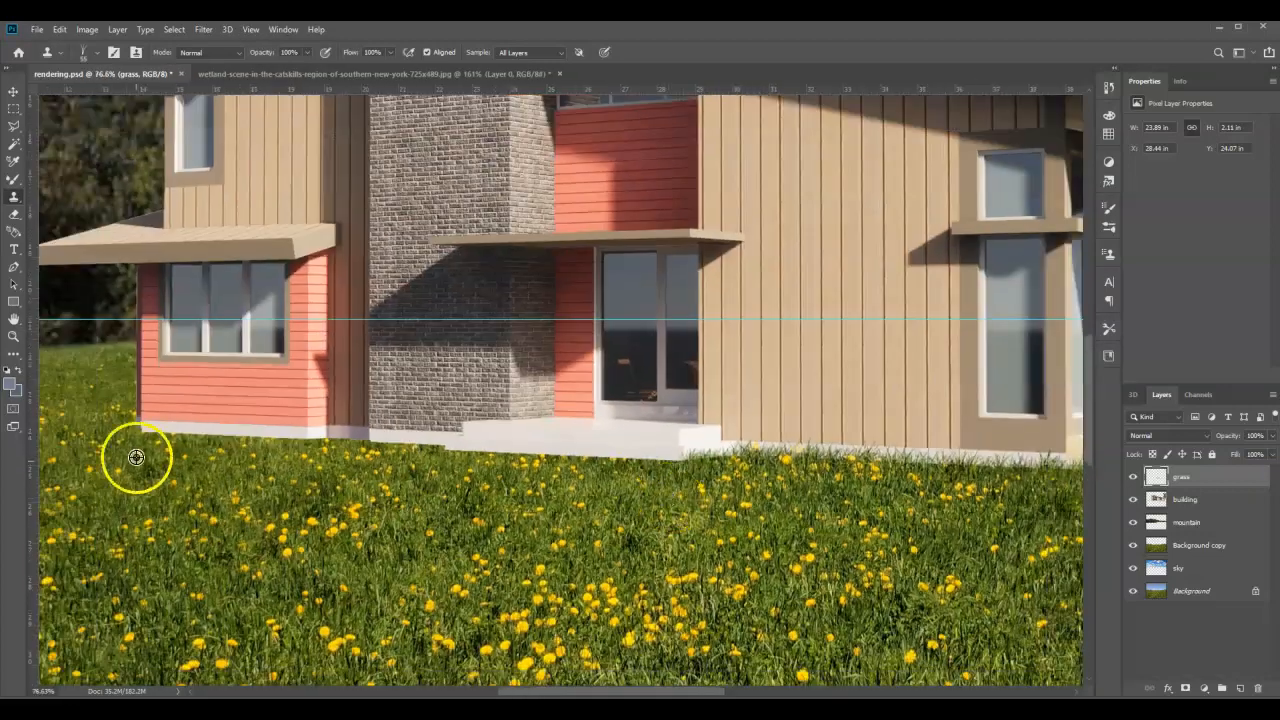
pyautogui.scroll(3, 201, 461)
pyautogui.scroll(3, 201, 461)
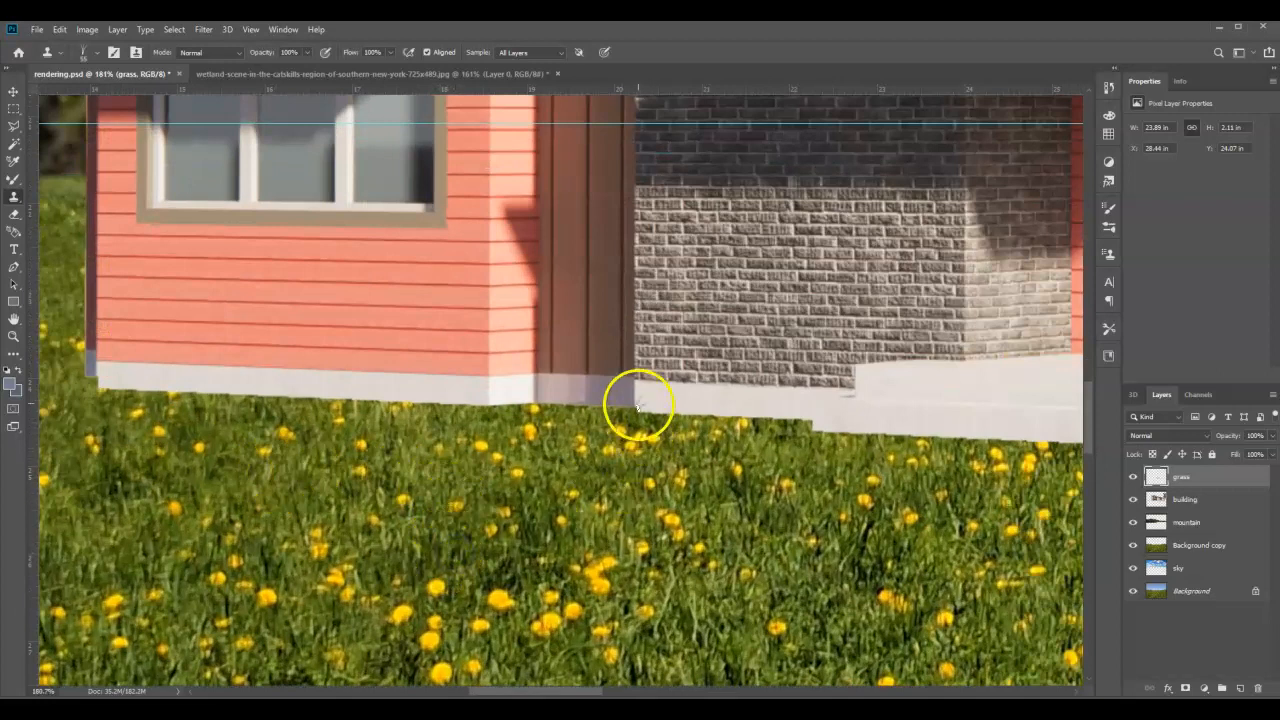
pyautogui.click(646, 406)
pyautogui.moveTo(678, 416)
pyautogui.mouseDown()
pyautogui.moveTo(642, 416)
pyautogui.moveTo(813, 417)
pyautogui.moveTo(746, 420)
pyautogui.mouseUp()
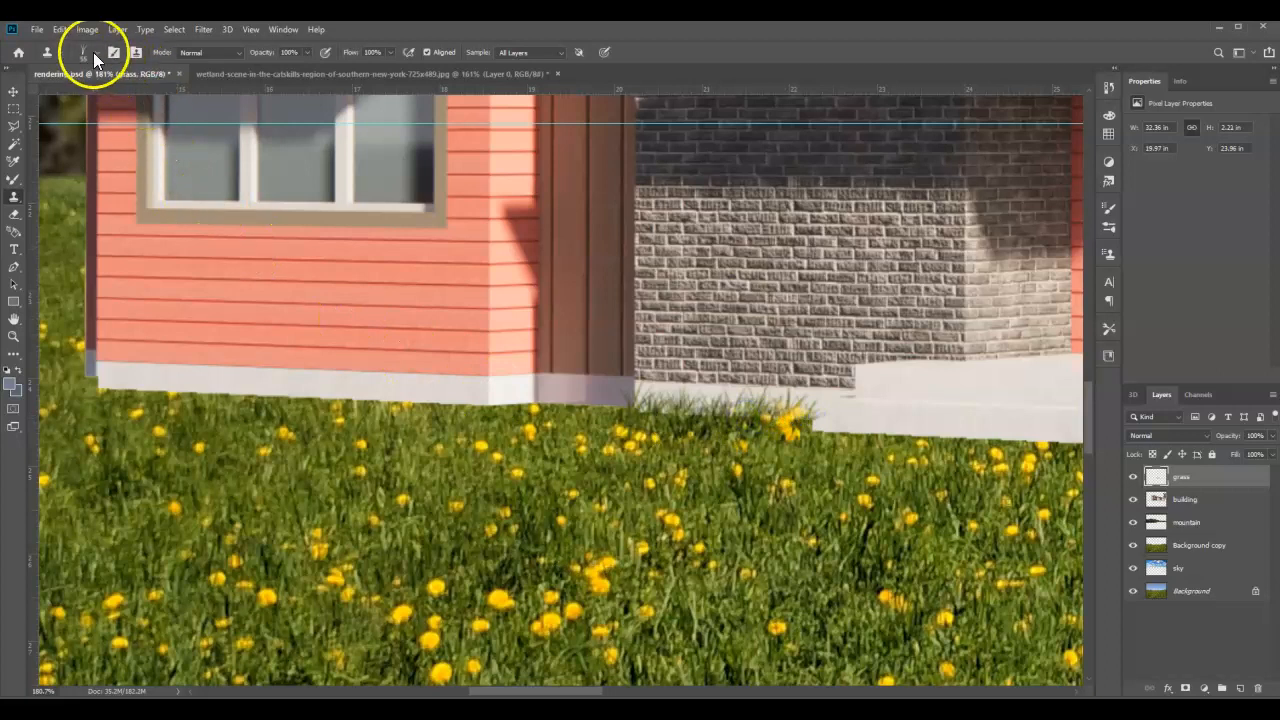
# - Reduce the Grass brush size to about 39 px and stamp cloned grass along the foundation of the brown and red walls
pyautogui.click(95, 55)
pyautogui.moveTo(100, 93); pyautogui.dragTo(91, 101)
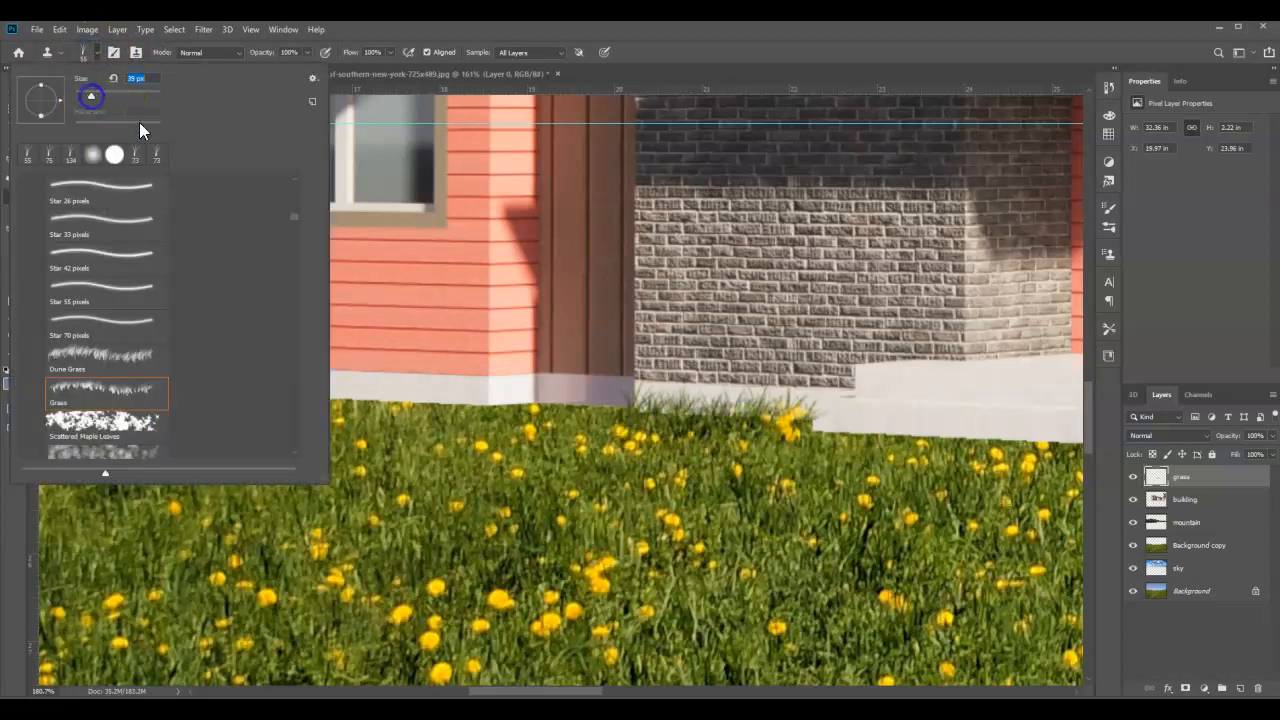
pyautogui.click(517, 568)
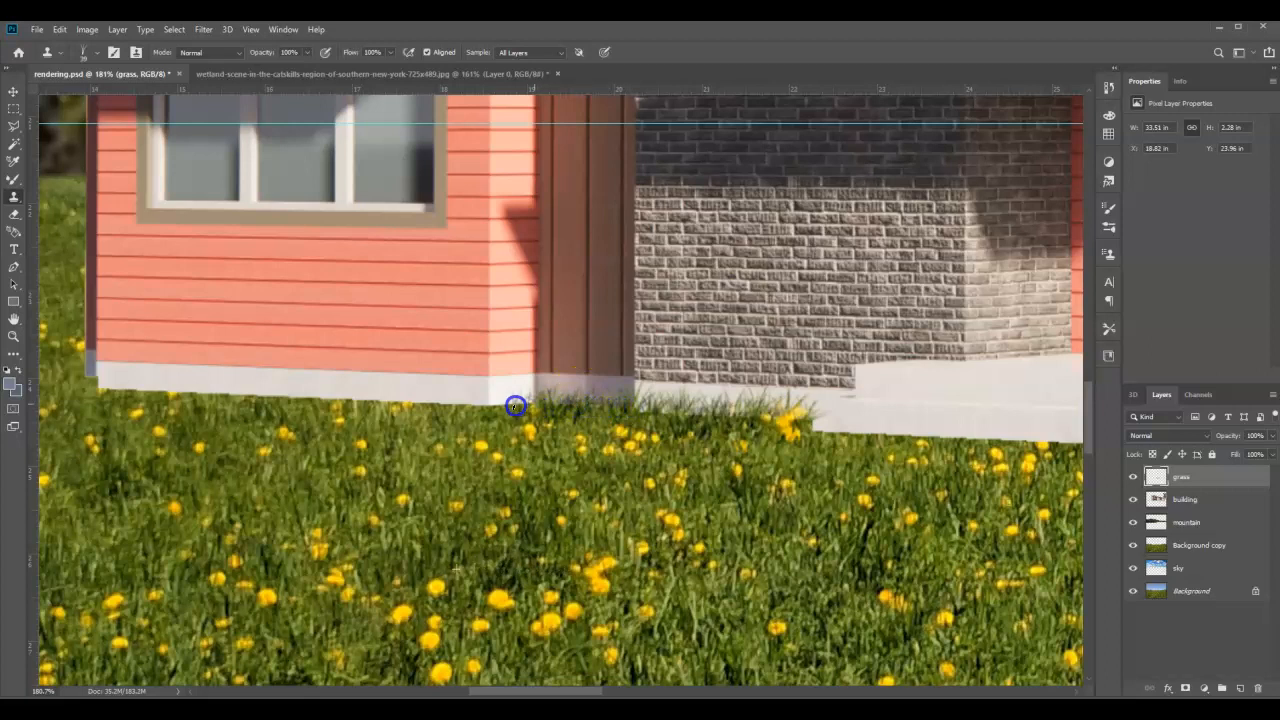
pyautogui.moveTo(495, 407)
pyautogui.mouseDown()
pyautogui.moveTo(532, 403)
pyautogui.moveTo(391, 402)
pyautogui.moveTo(438, 406)
pyautogui.mouseUp()
pyautogui.moveTo(357, 399)
pyautogui.mouseDown()
pyautogui.moveTo(315, 398)
pyautogui.moveTo(389, 407)
pyautogui.moveTo(167, 392)
pyautogui.mouseUp()
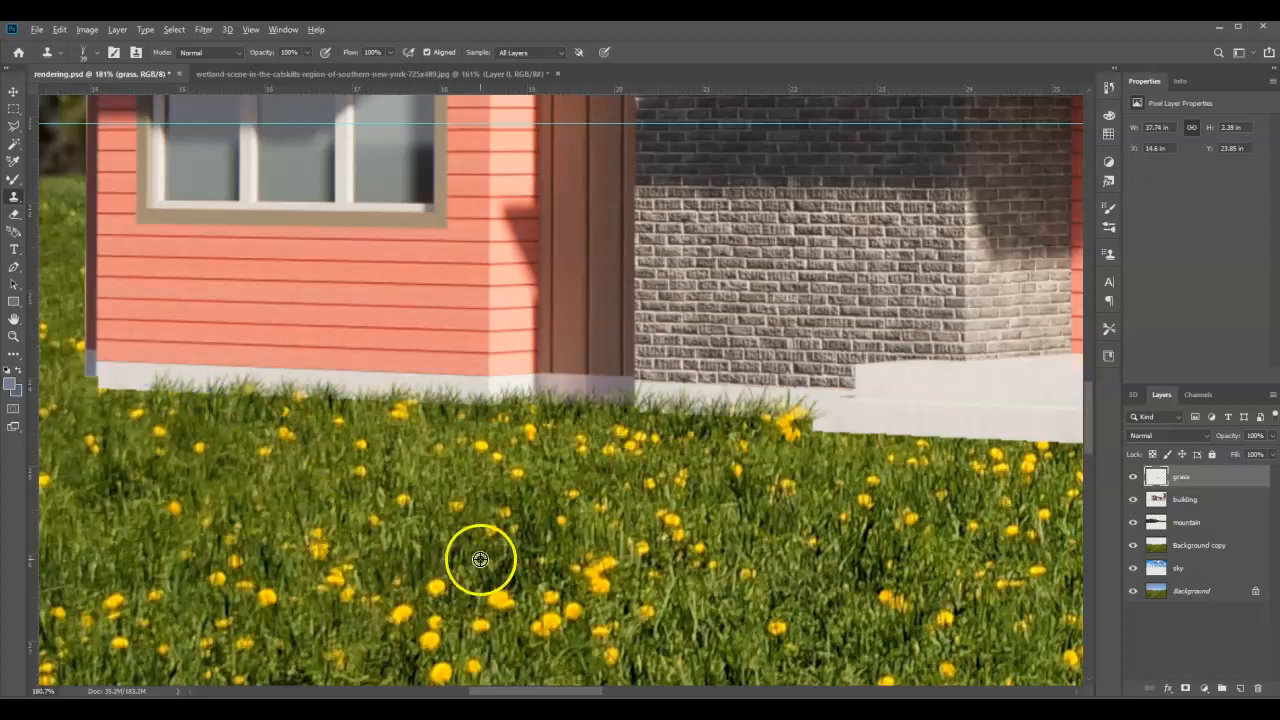
pyautogui.keyDown('alt'); pyautogui.click(519, 547); pyautogui.keyUp('alt')
pyautogui.moveTo(129, 394)
pyautogui.mouseDown()
pyautogui.moveTo(93, 386)
pyautogui.moveTo(107, 384)
pyautogui.mouseUp()
# - Hide and show the grass layer to compare the whole house's base with and without the cloned grass
pyautogui.scroll(-9, 363, 443)
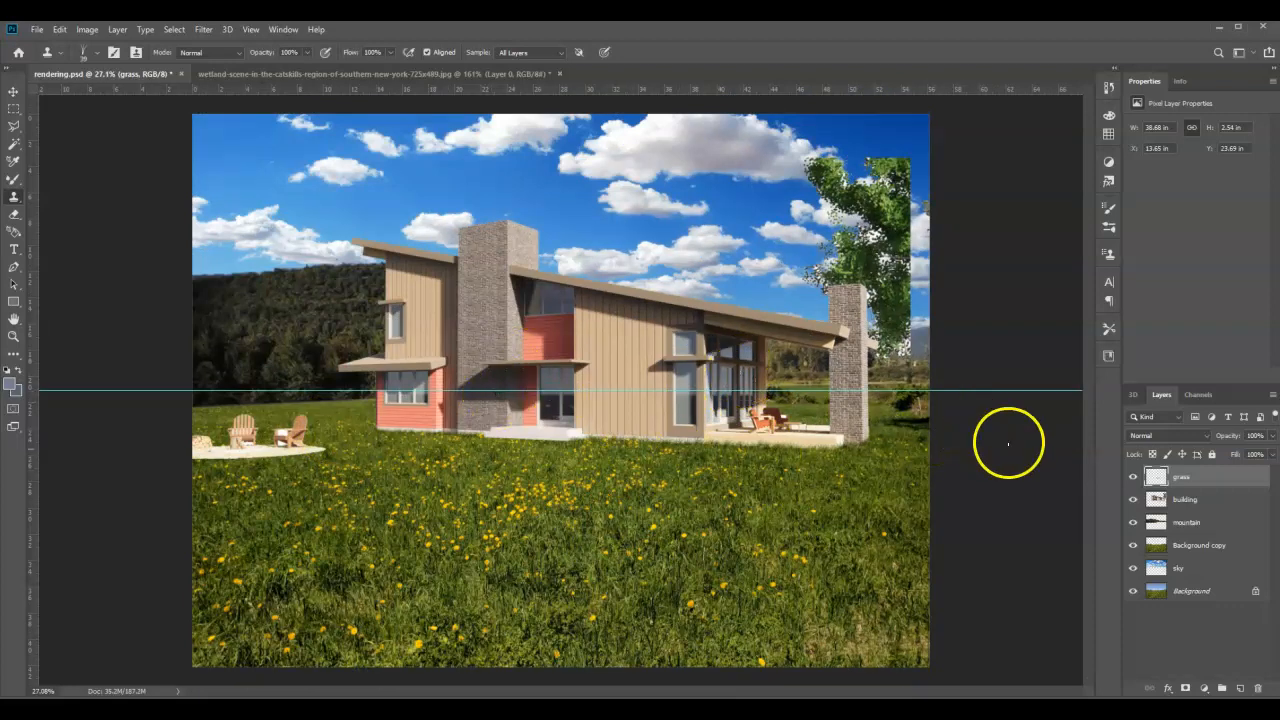
pyautogui.click(1133, 477)
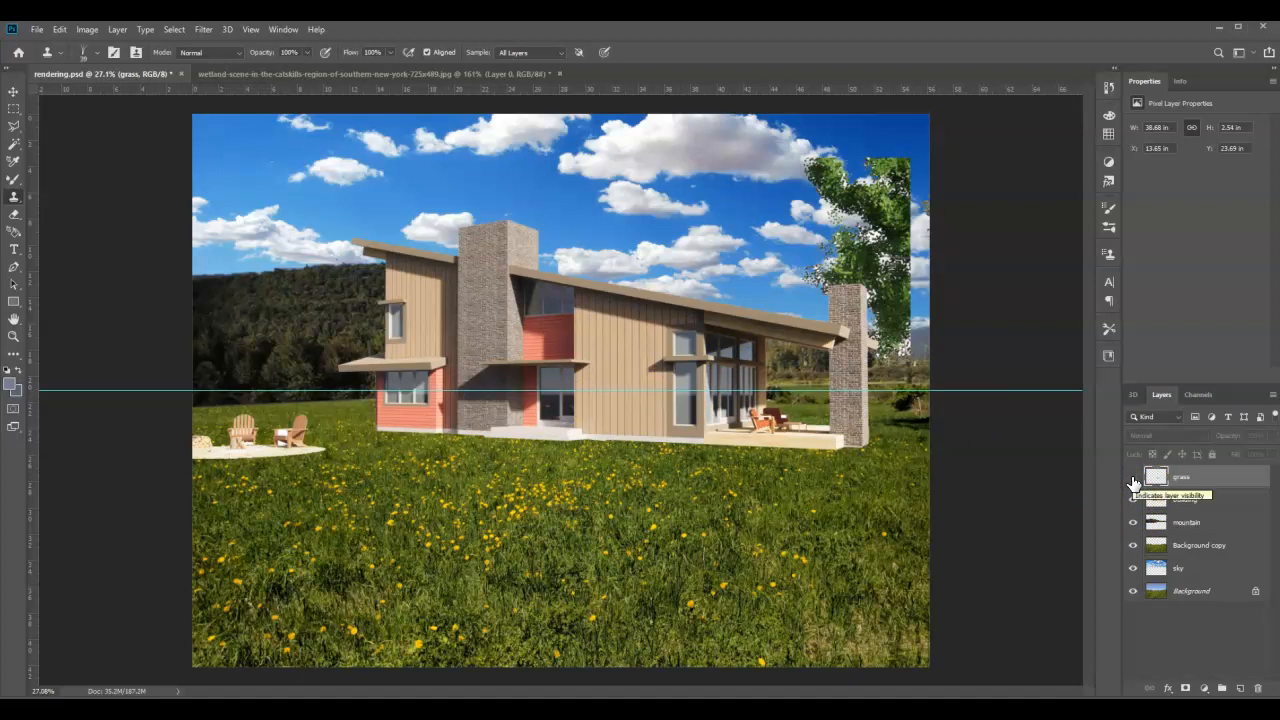
pyautogui.click(1133, 479)
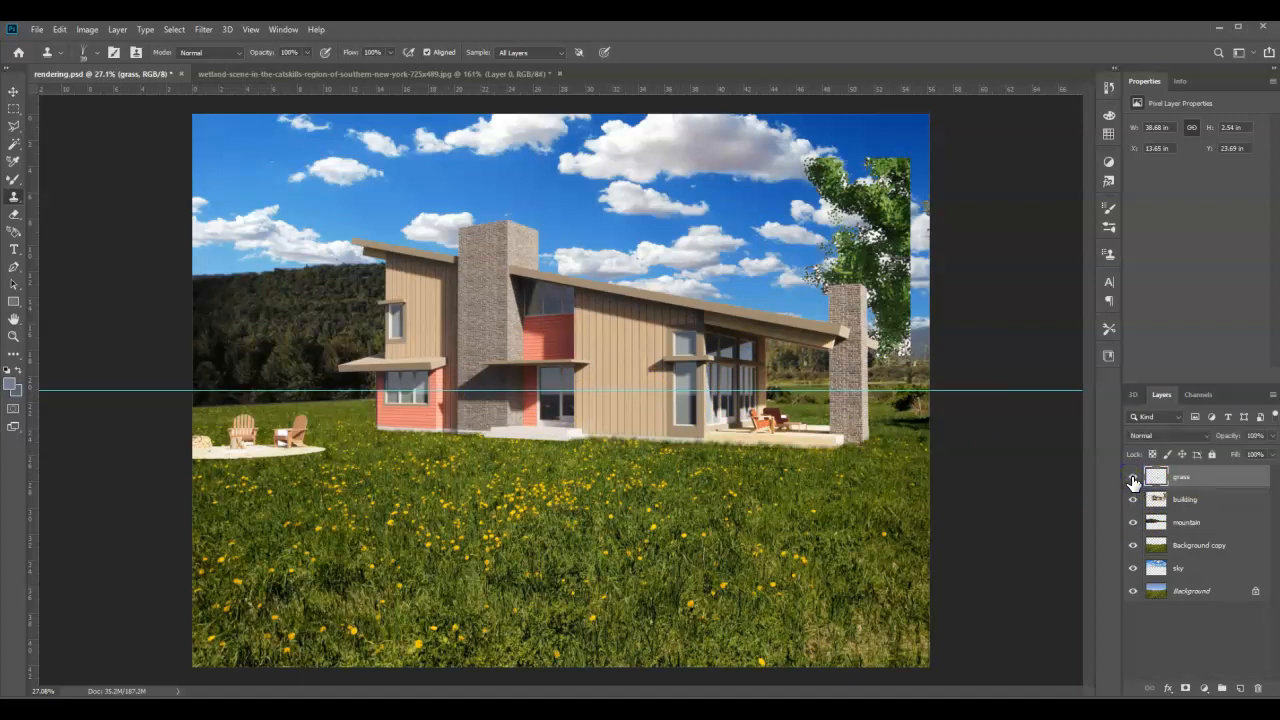